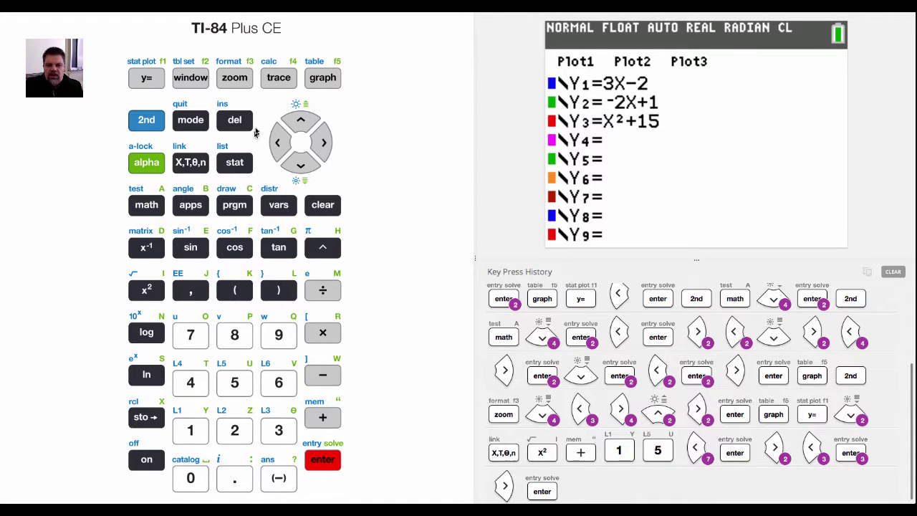
- Show the graph/table split screen: an empty grid beside X values from -4 to 1
click(329, 84)
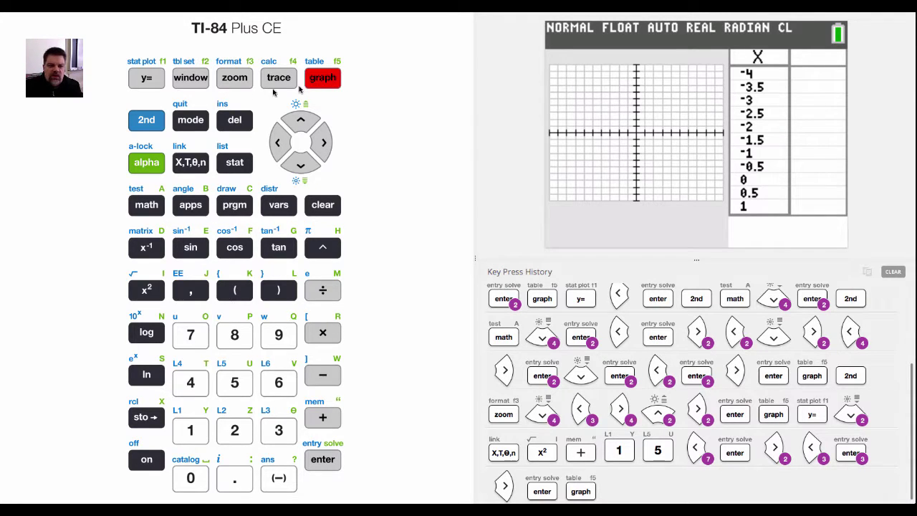
click(148, 78)
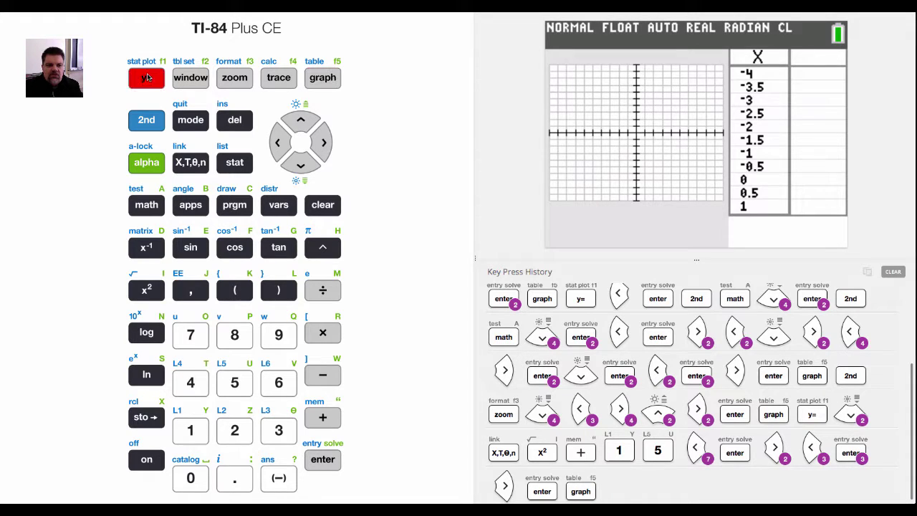
click(284, 151)
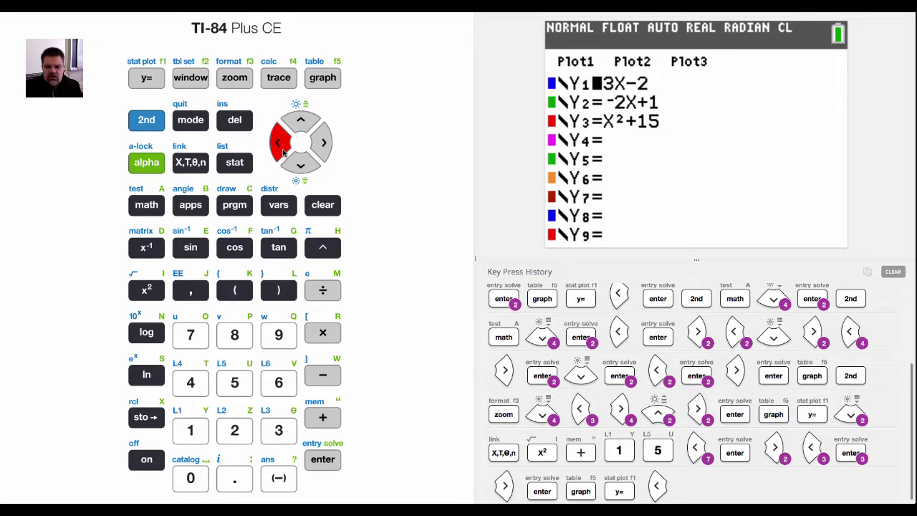
click(323, 466)
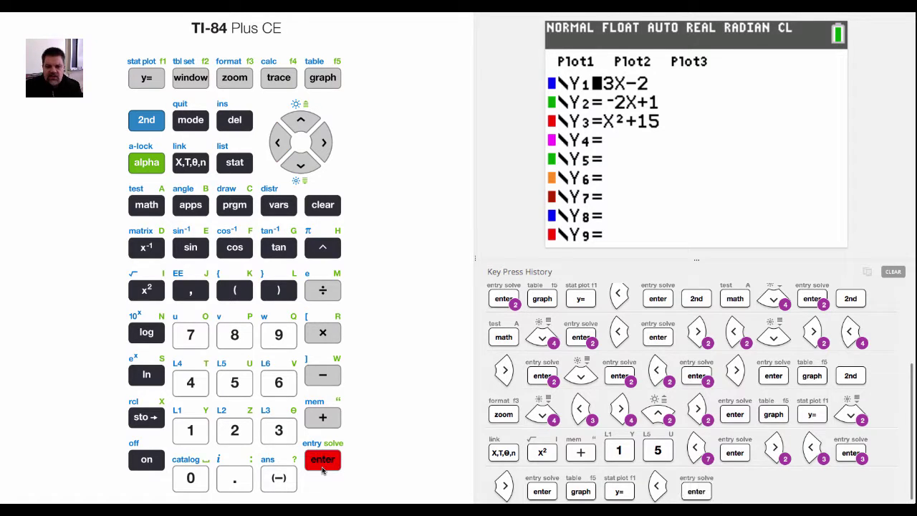
click(307, 162)
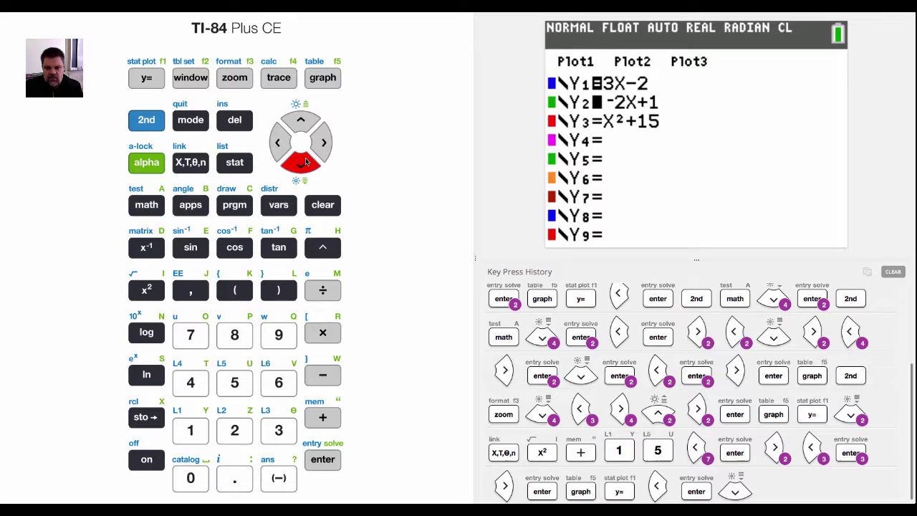
click(323, 78)
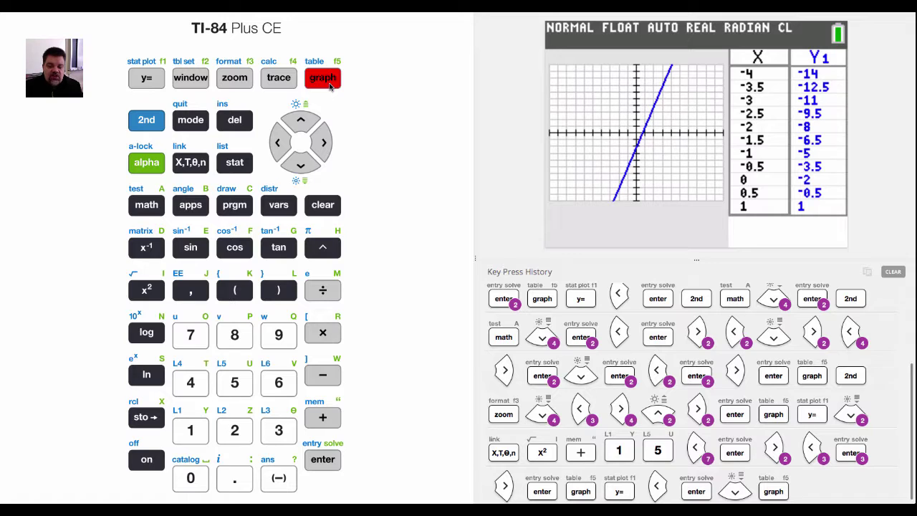
click(140, 85)
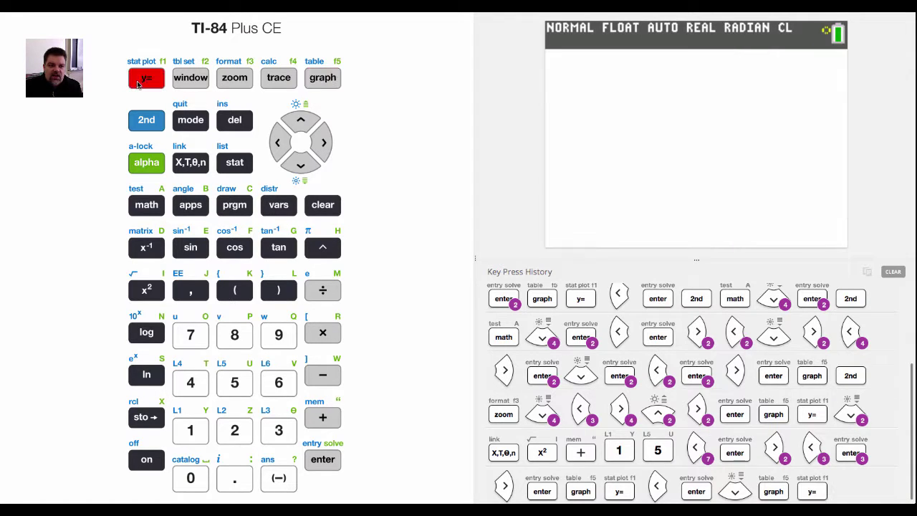
click(280, 147)
click(323, 458)
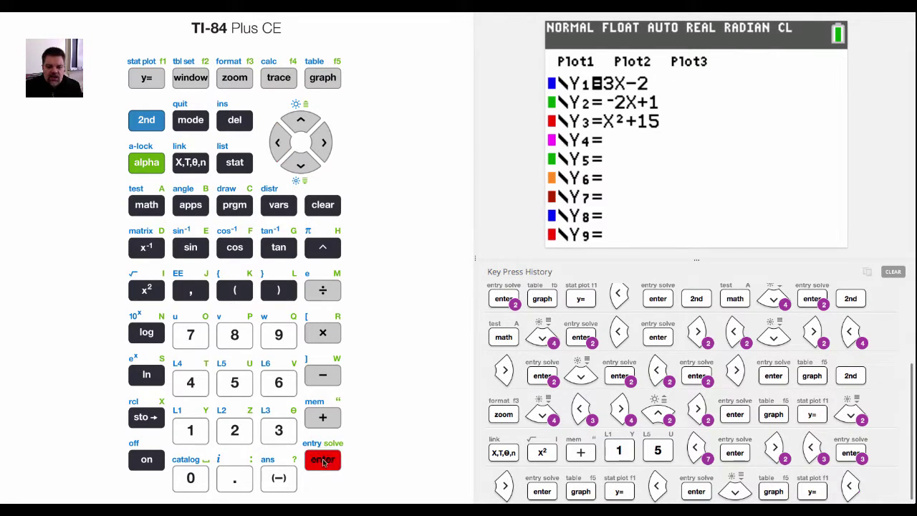
double_click(300, 167)
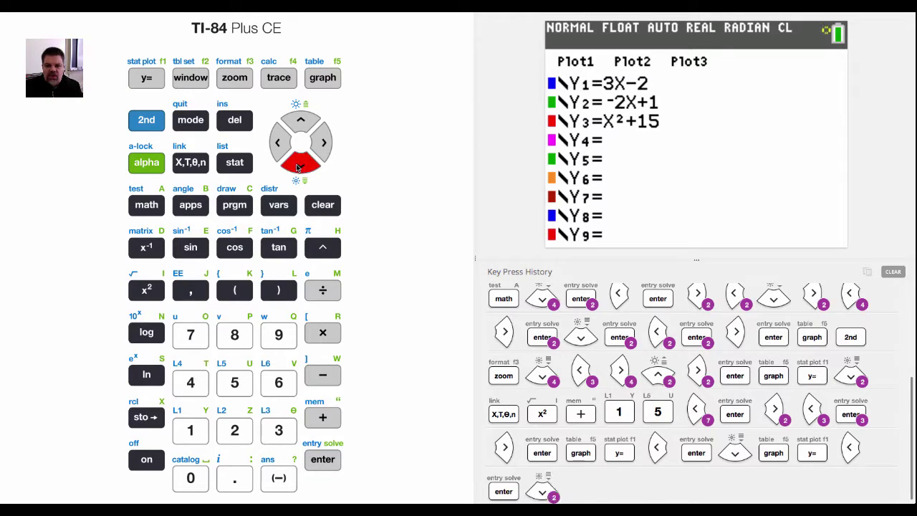
click(331, 78)
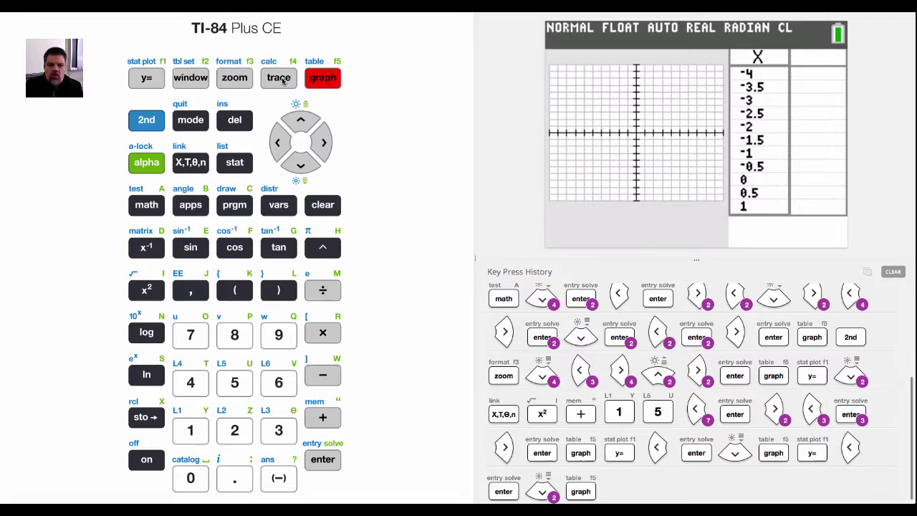
- Change the MODE screen view from GRAPH-TABLE to FULL and redraw the graph full-screen
click(192, 120)
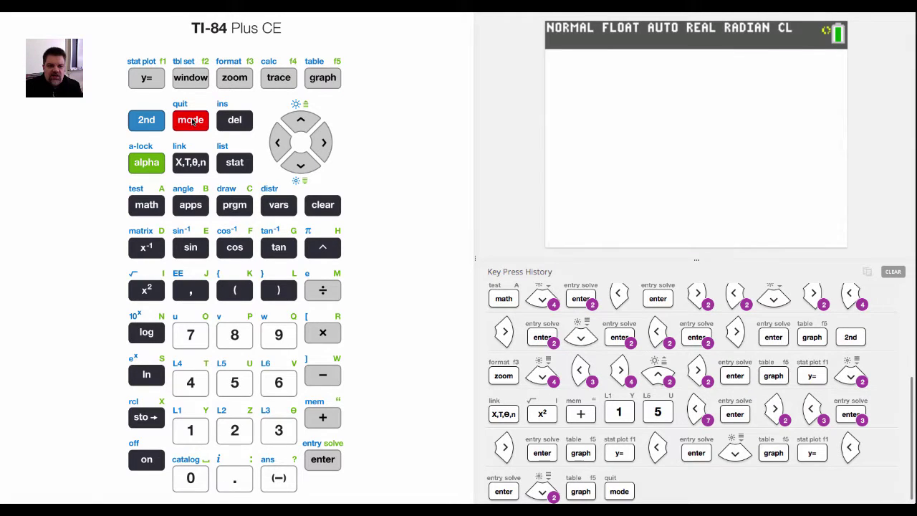
click(300, 167)
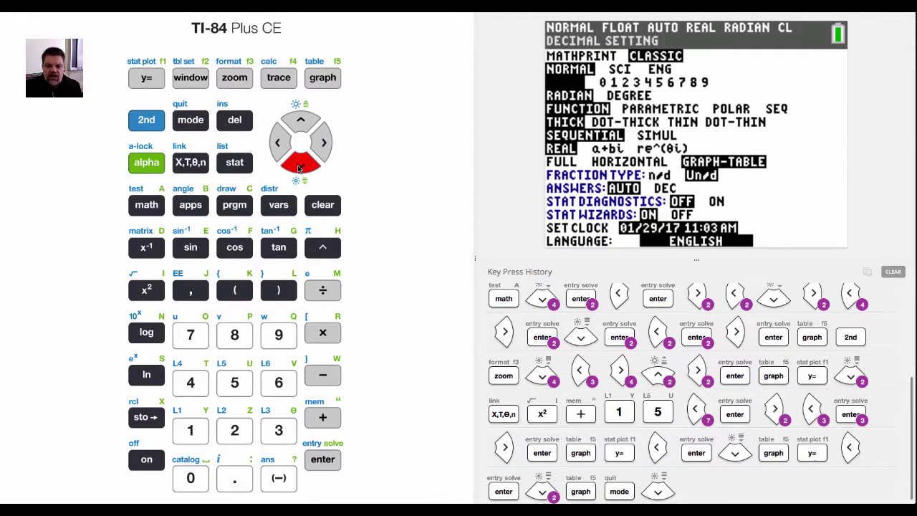
click(299, 166)
click(299, 166)
click(299, 166)
click(300, 166)
click(299, 166)
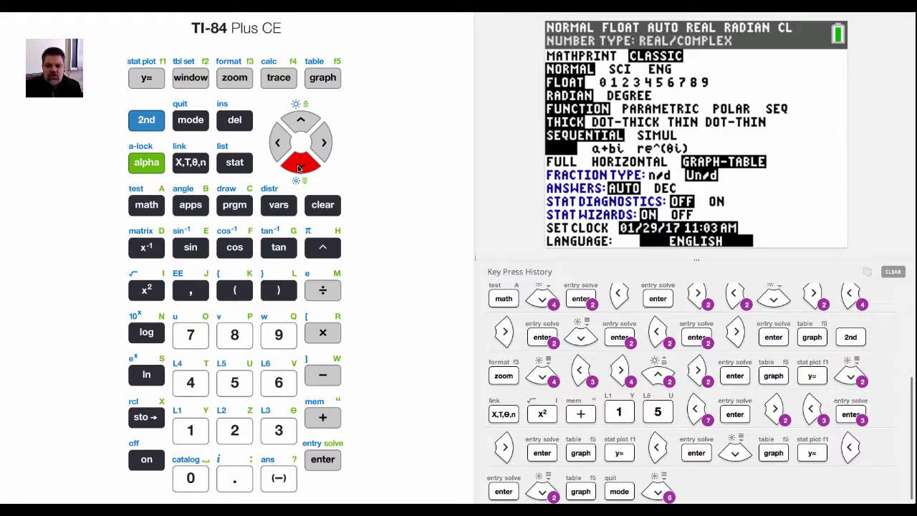
click(299, 167)
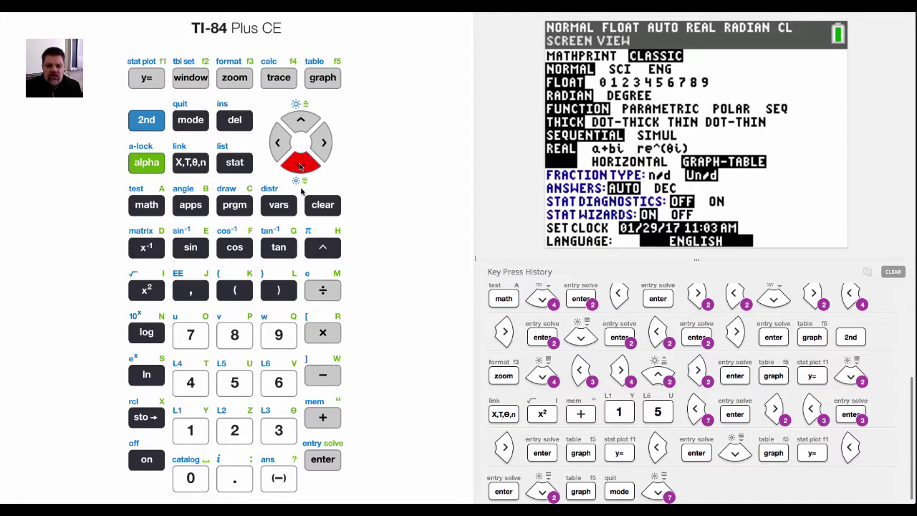
click(322, 459)
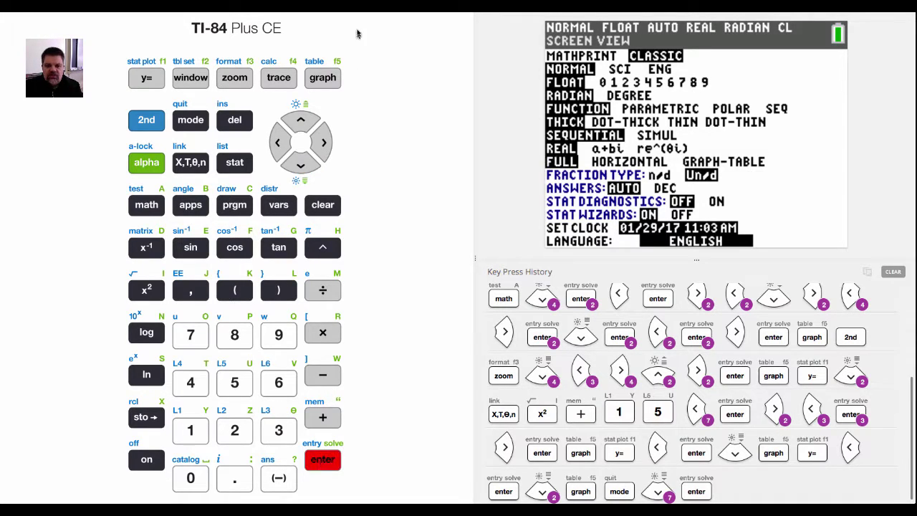
click(323, 80)
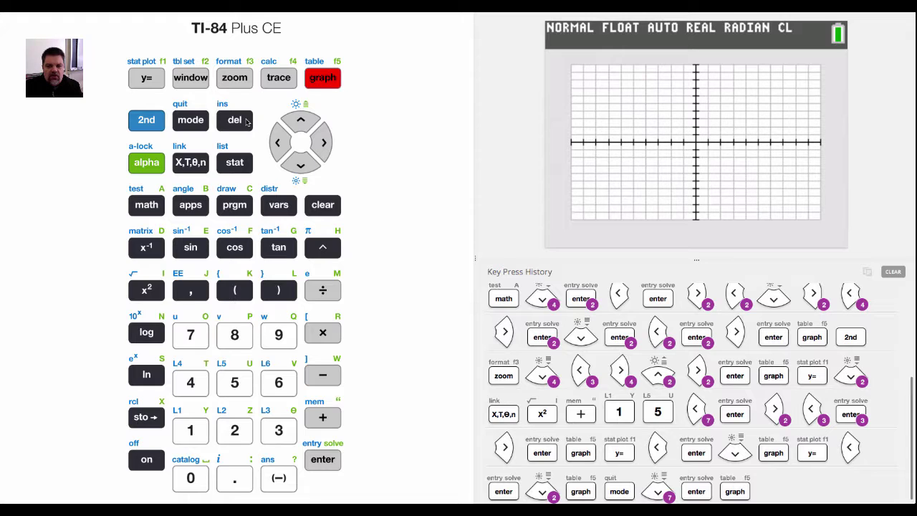
- Bring up the graph FORMAT settings with GridLine on and GridColor selected
click(149, 127)
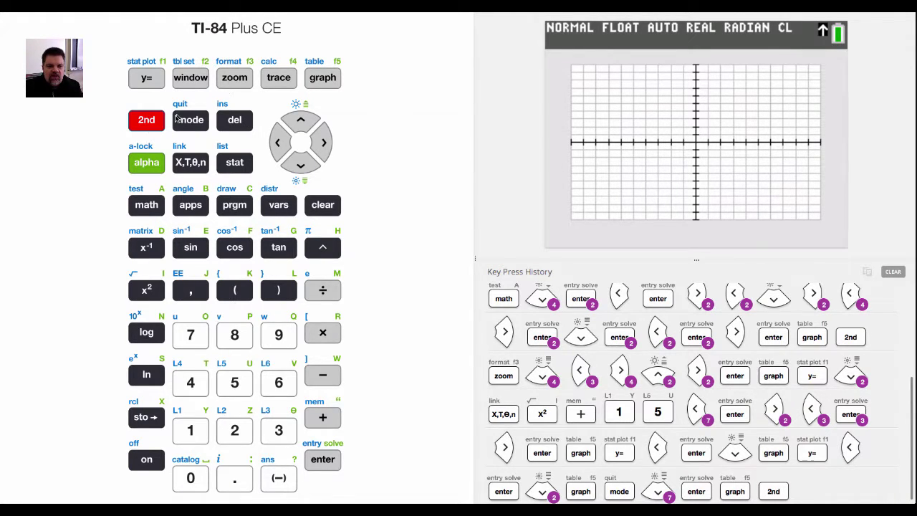
click(236, 79)
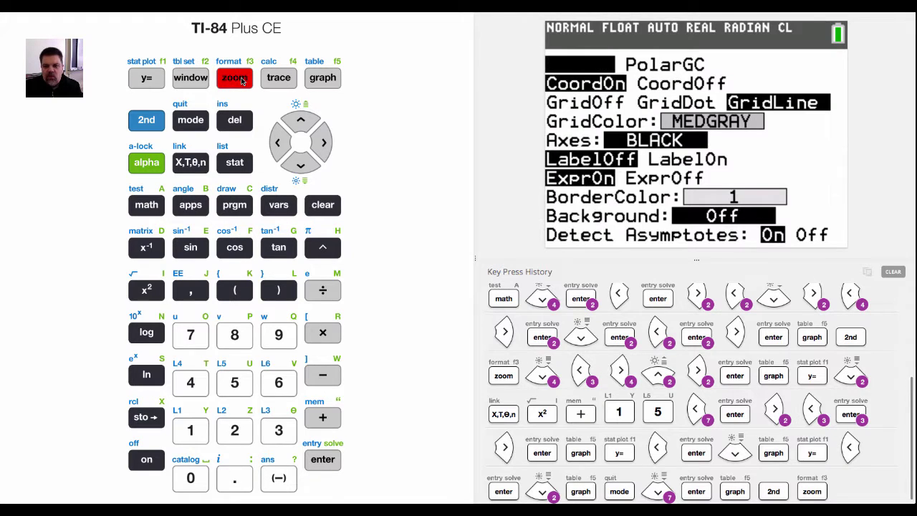
click(303, 162)
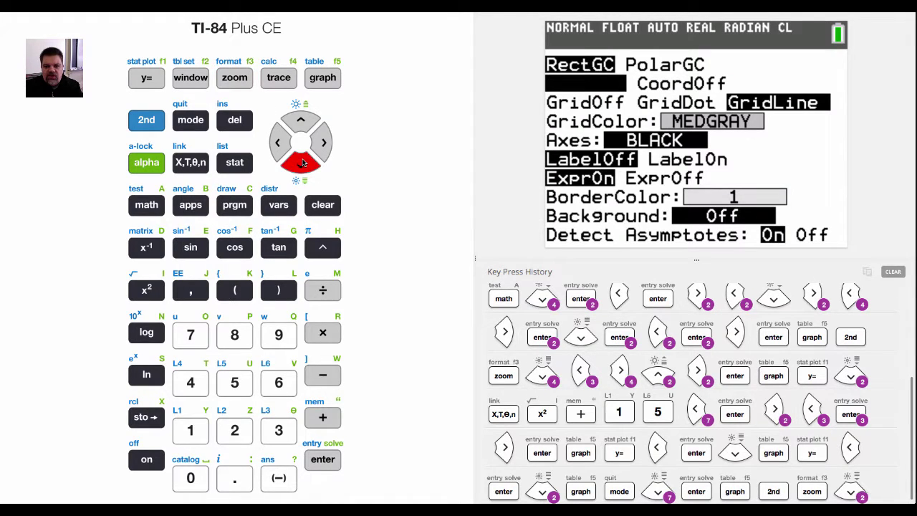
click(304, 163)
click(323, 144)
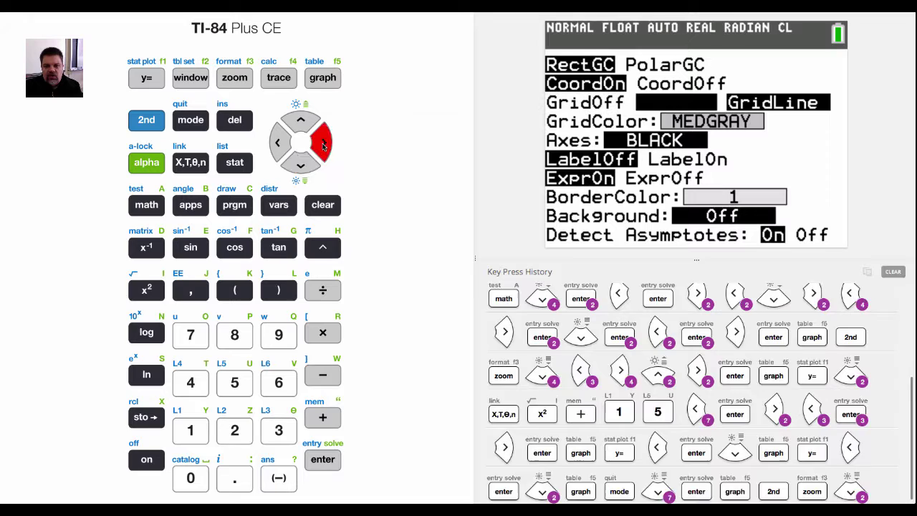
click(323, 145)
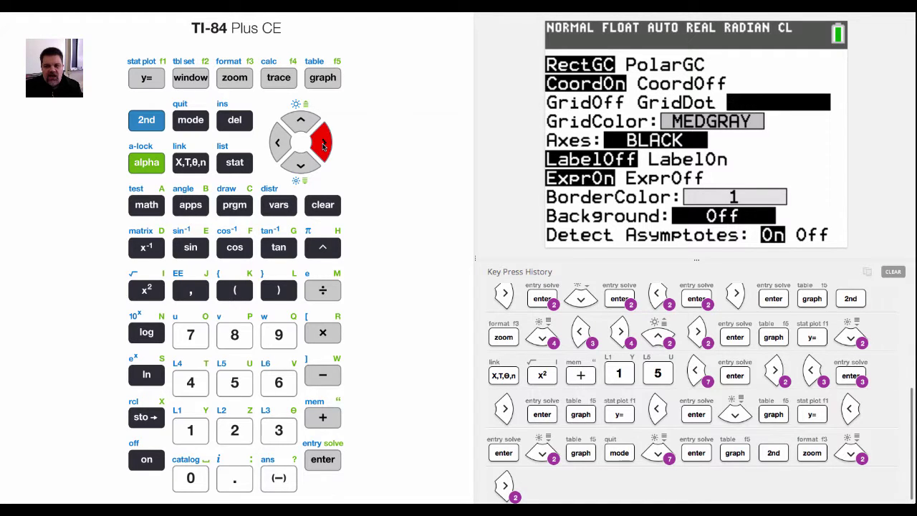
click(309, 166)
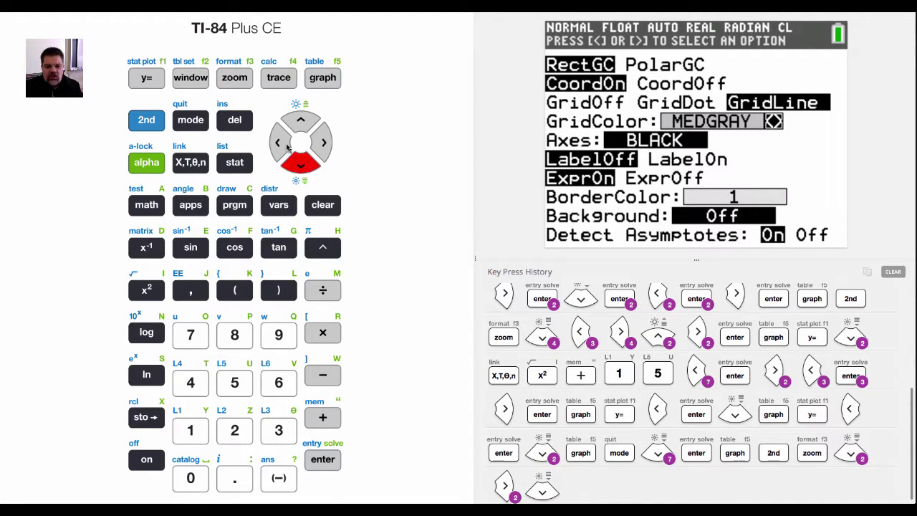
- Cycle GridColor past DARKGRAY, BLUE, MAGENTA, BROWN and NAVY to LTBLUE and confirm it
click(278, 145)
click(278, 145)
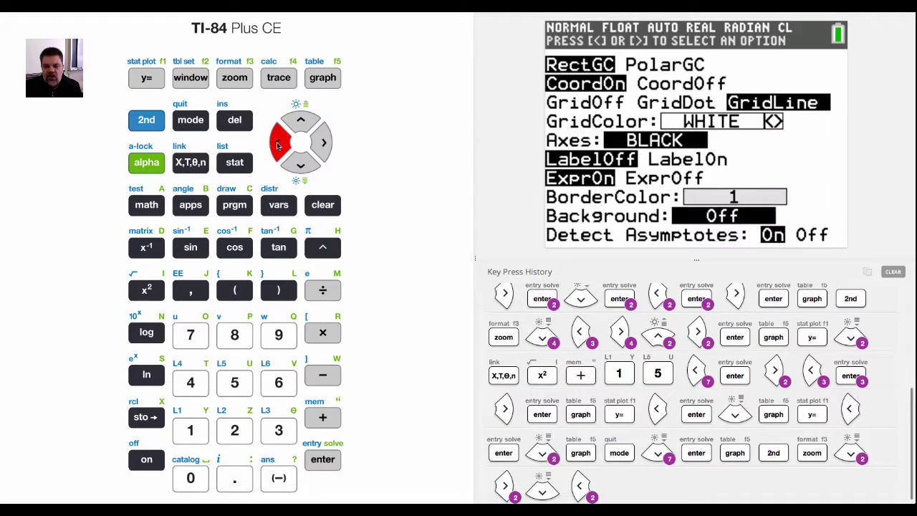
click(320, 143)
click(320, 143)
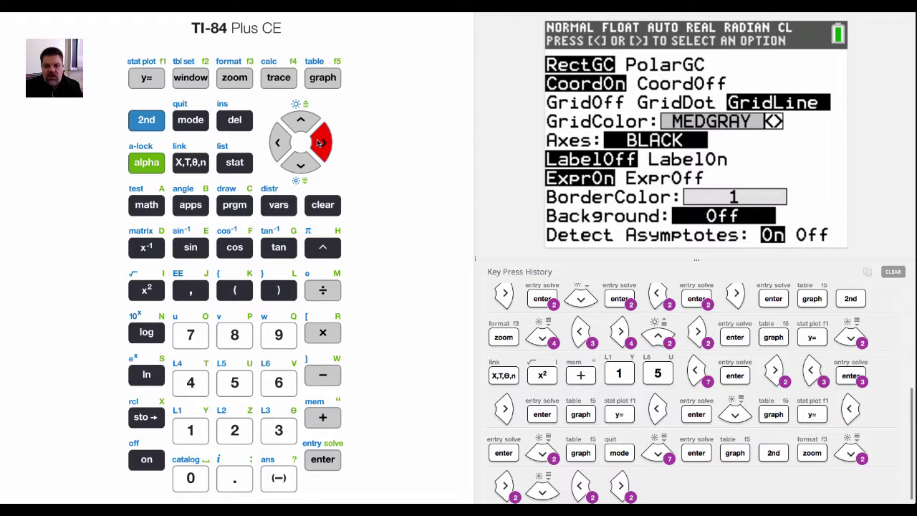
click(320, 143)
click(320, 142)
click(320, 142)
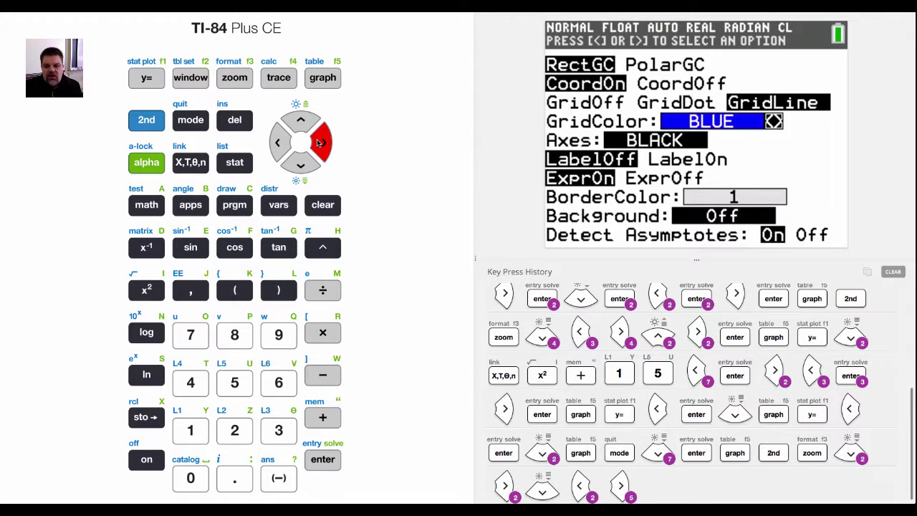
click(319, 143)
click(320, 142)
click(319, 142)
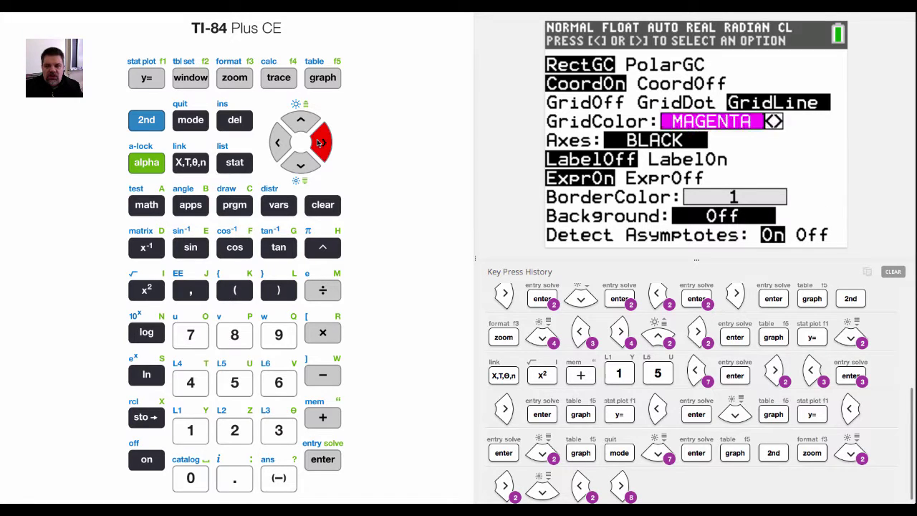
click(319, 142)
click(319, 143)
click(320, 143)
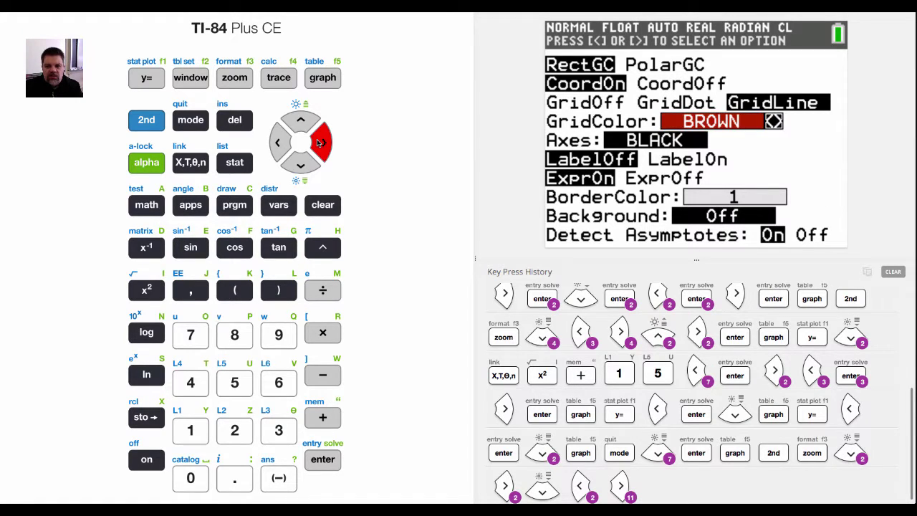
click(320, 143)
click(320, 142)
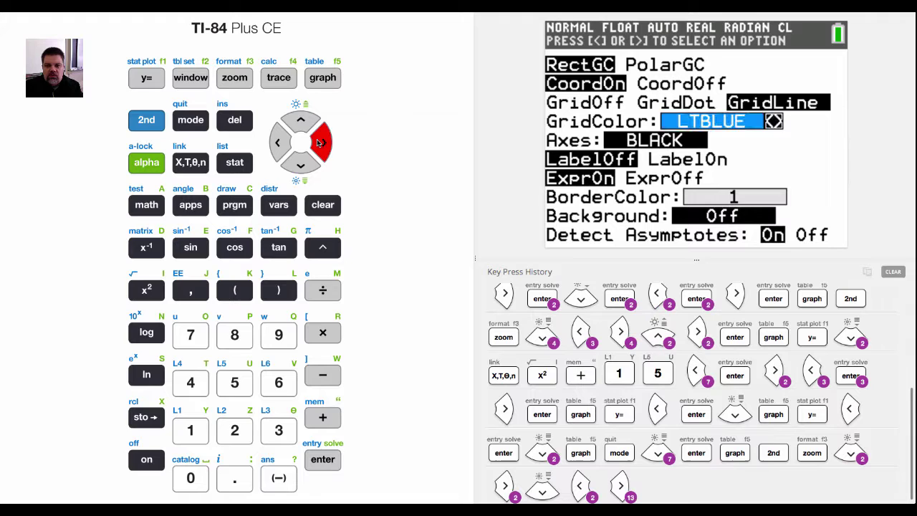
click(316, 467)
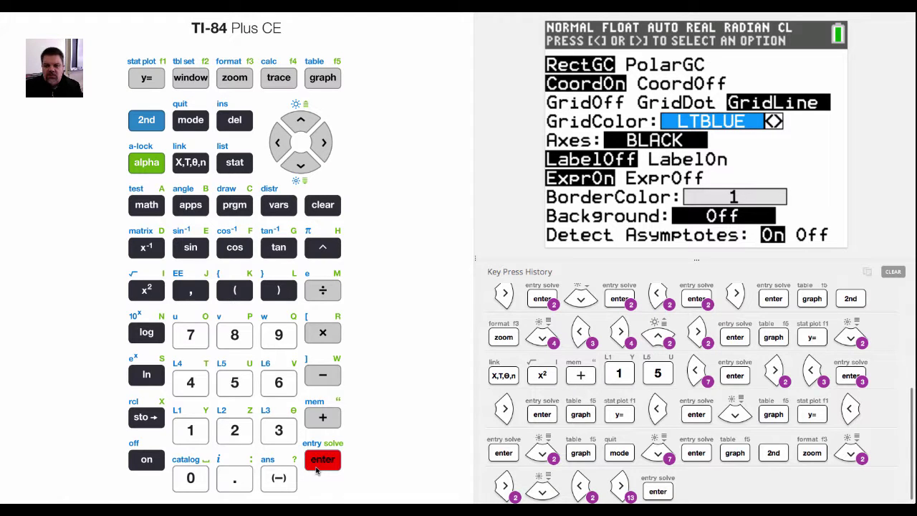
- View the graph with the light-blue grid, then return to the FORMAT GridColor setting
click(323, 79)
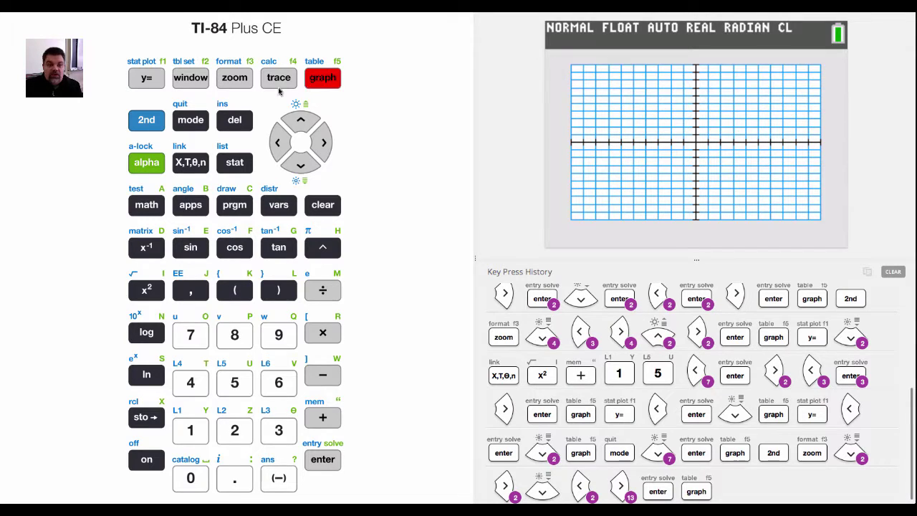
click(147, 121)
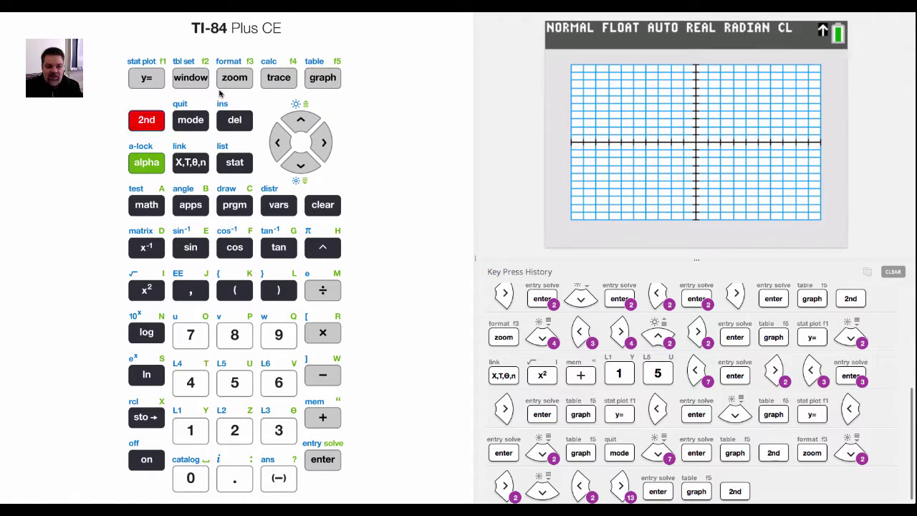
click(236, 79)
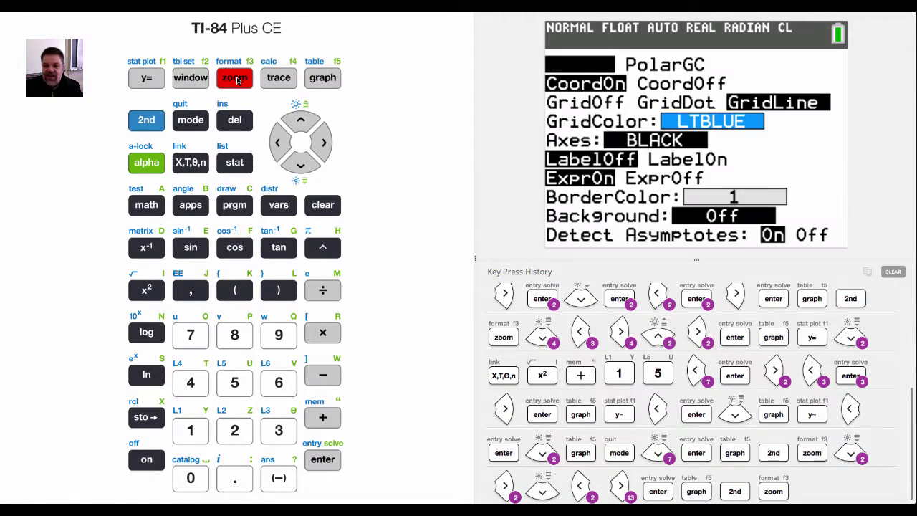
click(300, 165)
click(300, 167)
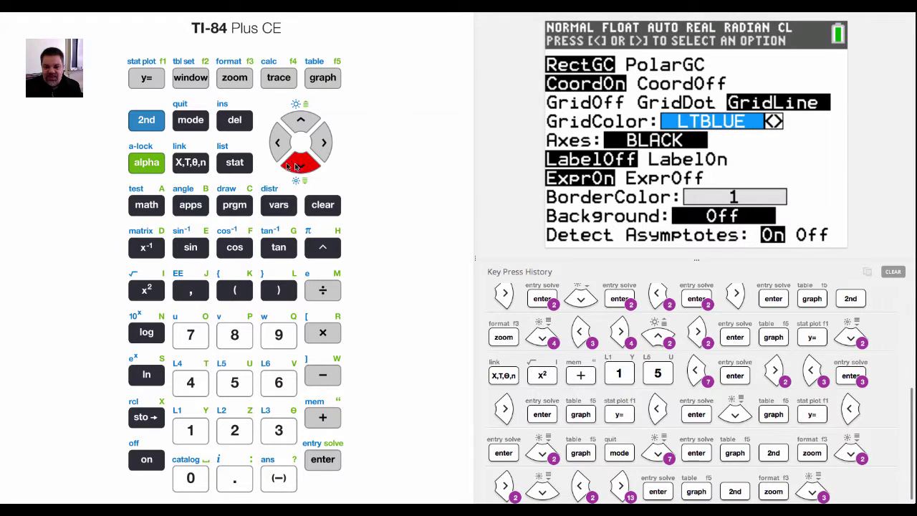
- Step GridColor back to LTGRAY, confirm it, and redraw the graph with the fainter grid
click(281, 145)
click(281, 145)
click(281, 144)
click(281, 145)
click(280, 145)
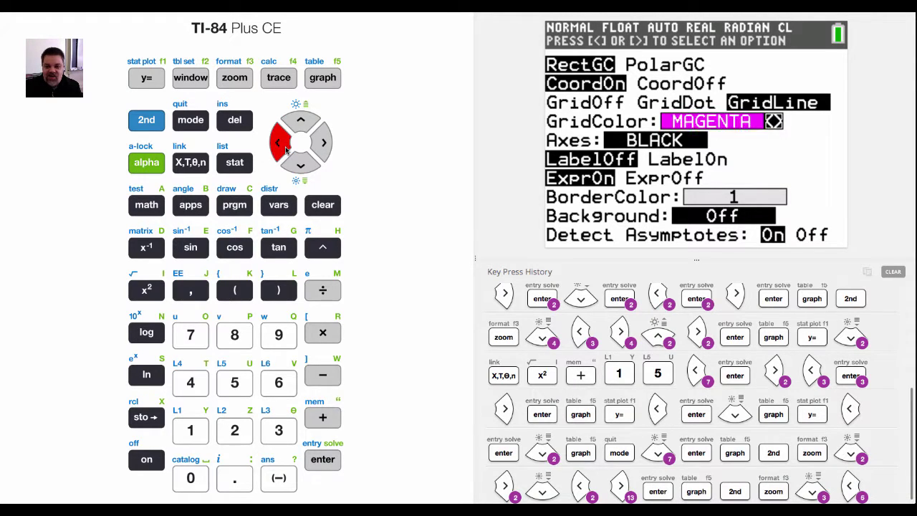
click(280, 145)
click(281, 144)
click(281, 145)
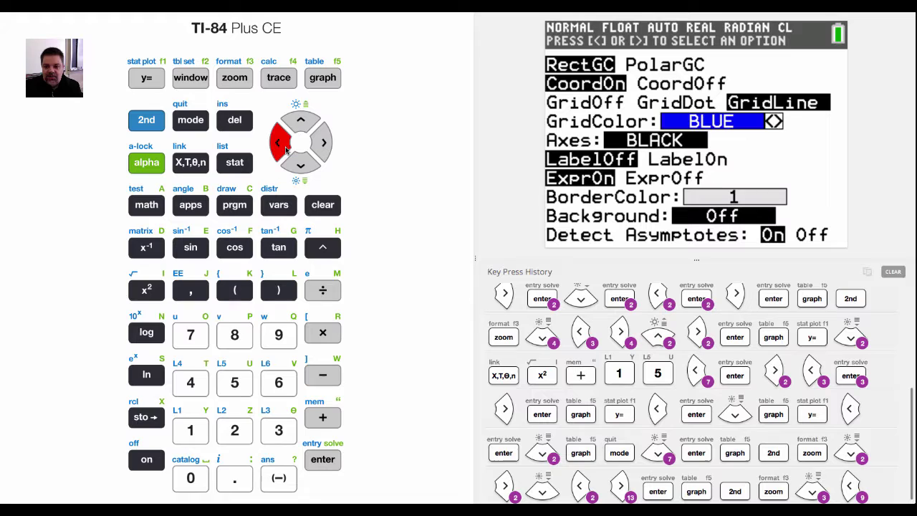
click(281, 145)
click(281, 144)
click(281, 145)
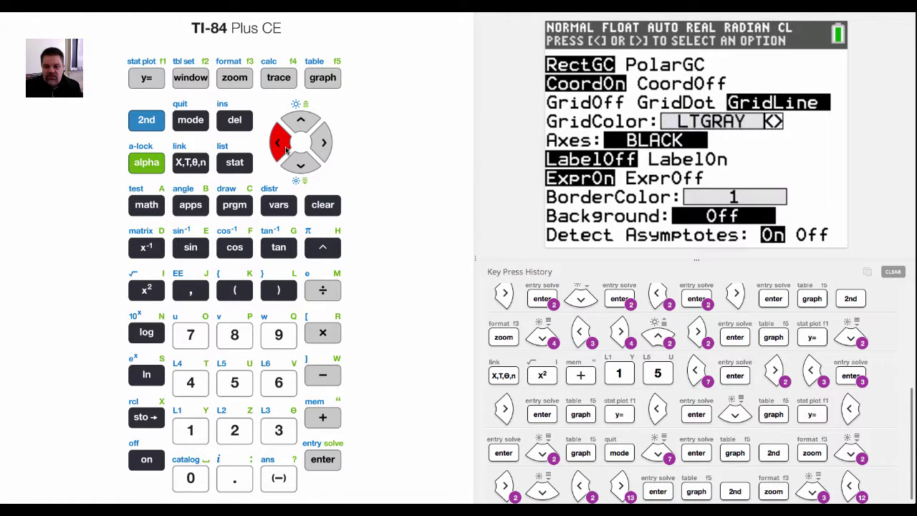
click(322, 459)
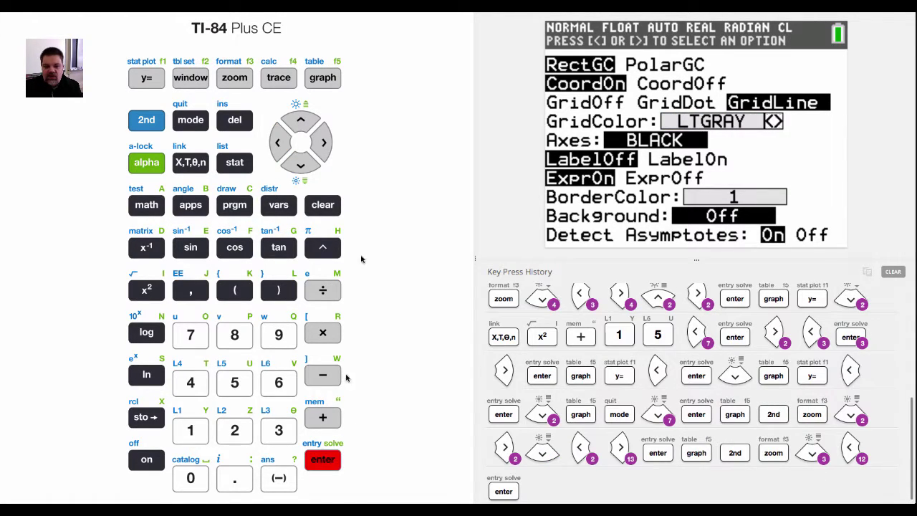
click(330, 81)
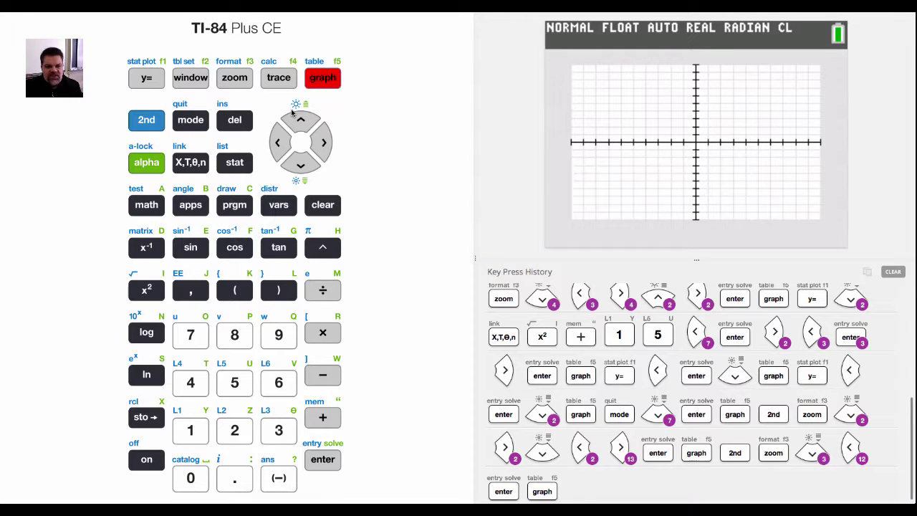
- Open the ZOOM menu listing ZBox, ZStandard through ZoomStat
click(234, 79)
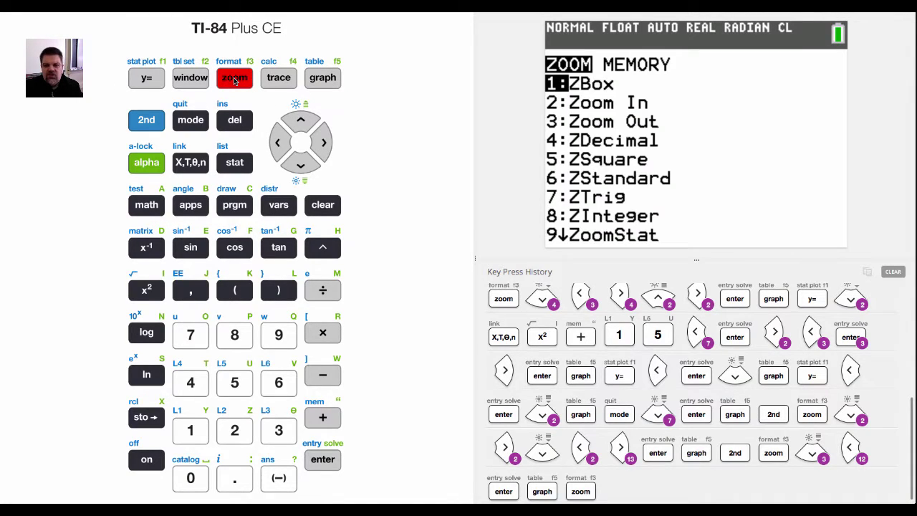
- Apply 6:ZStandard to redraw the empty light-gray grid in the standard viewing window
click(301, 164)
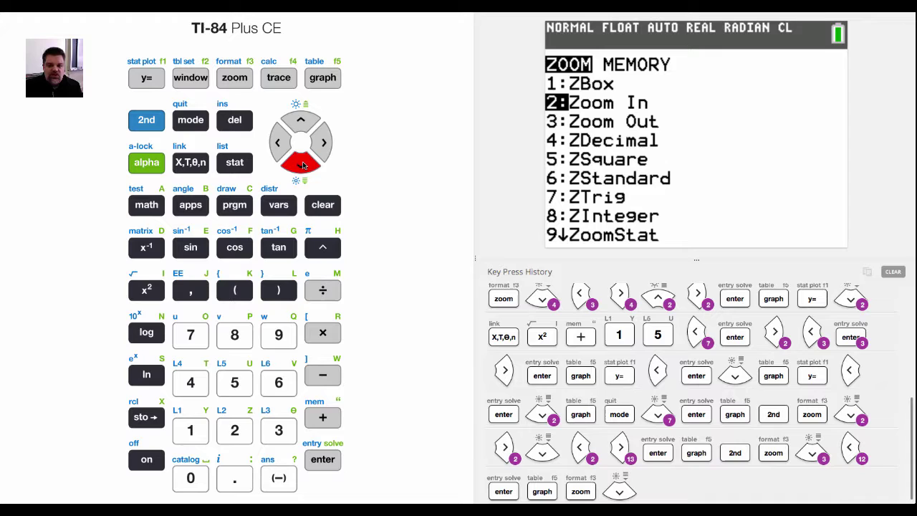
click(302, 164)
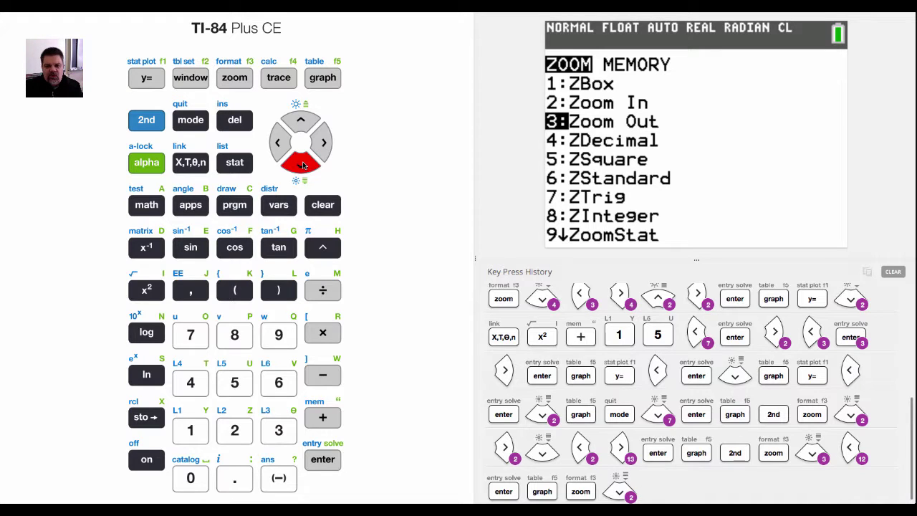
click(301, 164)
click(302, 164)
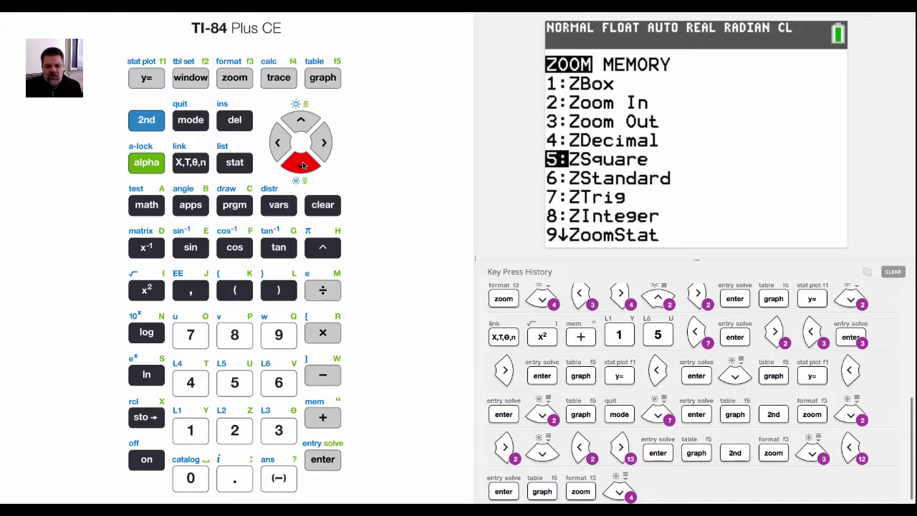
click(301, 164)
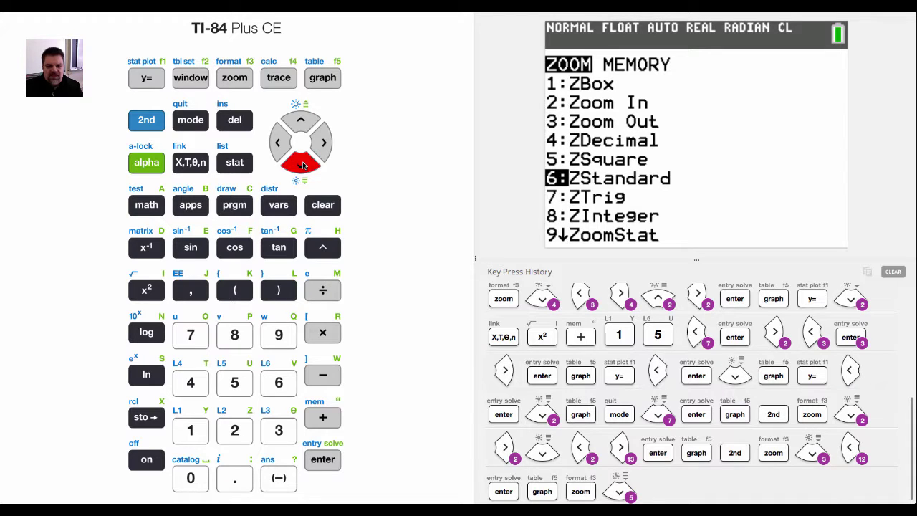
click(328, 464)
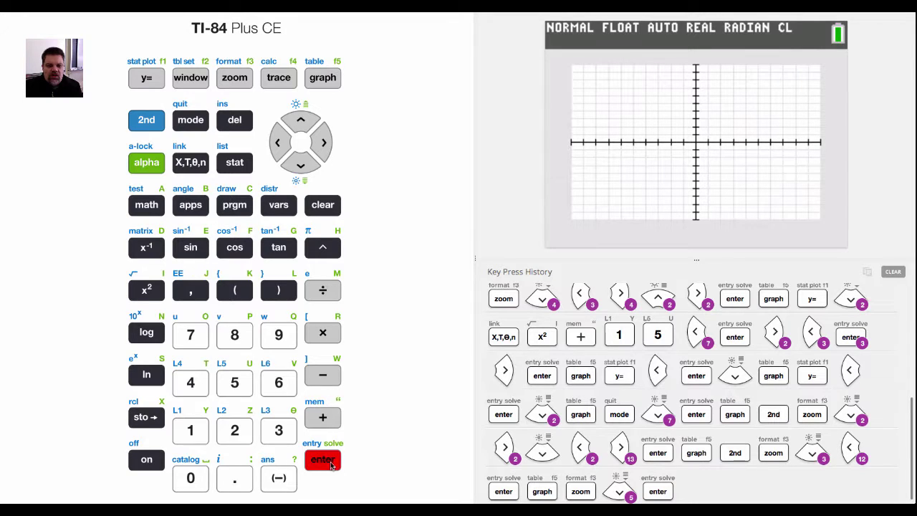
- Review WINDOW values: X and Y from -10 to 10, scales 1, ΔX 0.0757575757575757
click(187, 80)
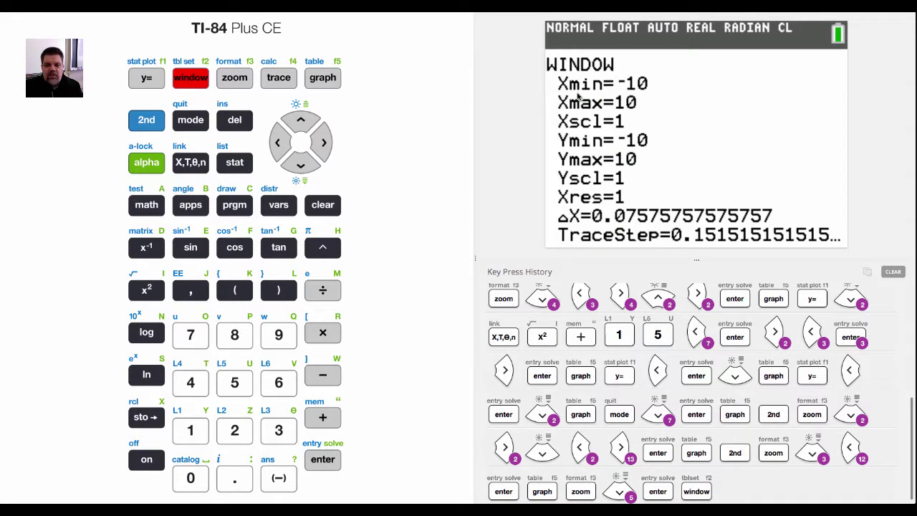
click(301, 169)
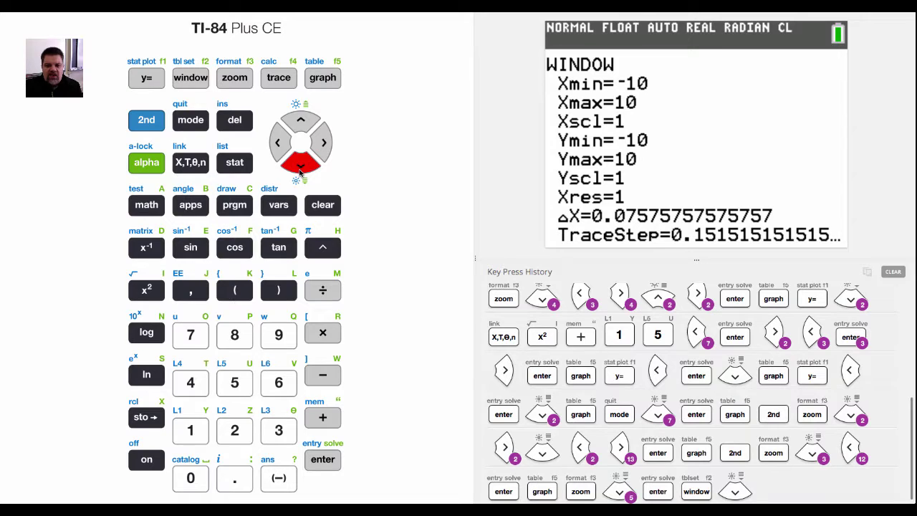
click(301, 169)
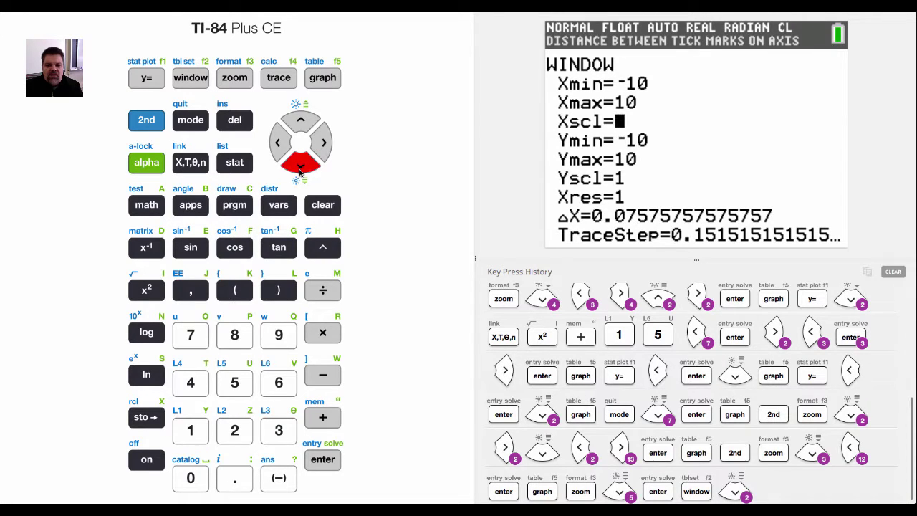
click(301, 169)
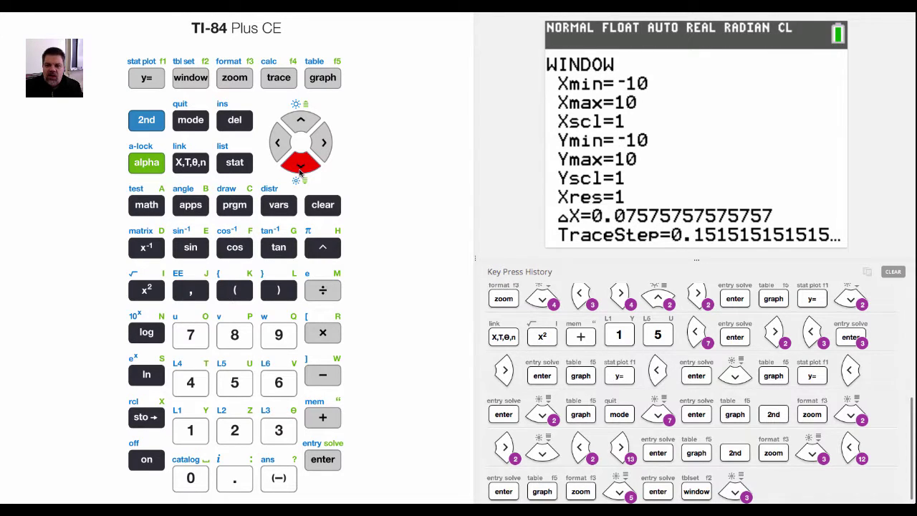
click(301, 170)
click(301, 169)
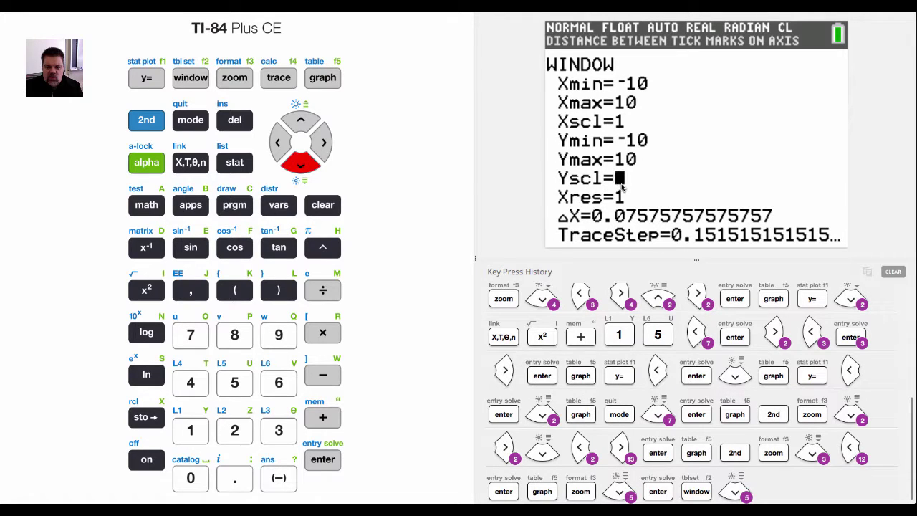
click(304, 167)
click(307, 169)
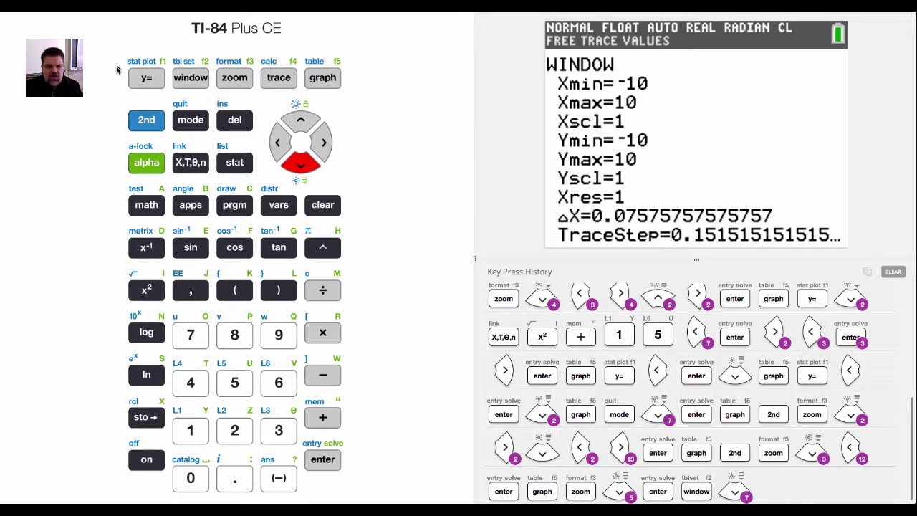
- Switch on Y1=3X-2 in the Y= list and graph it as a blue line
click(337, 80)
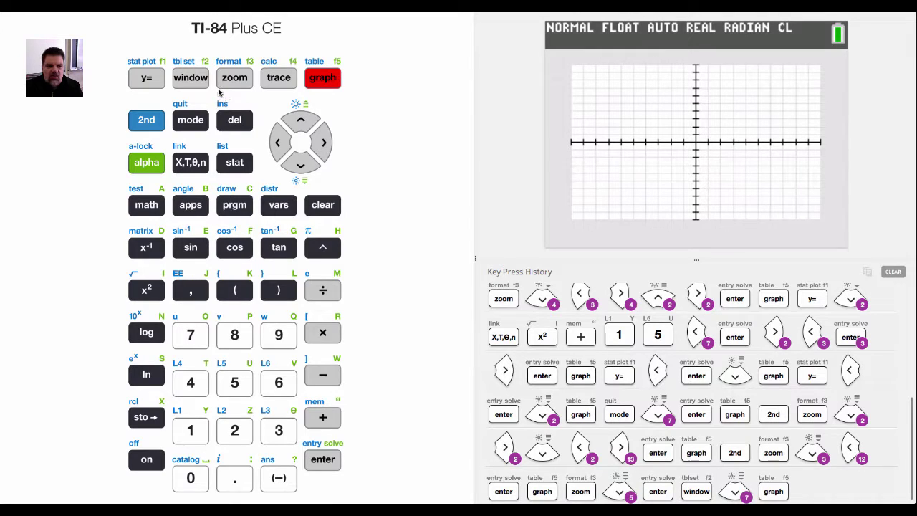
click(151, 78)
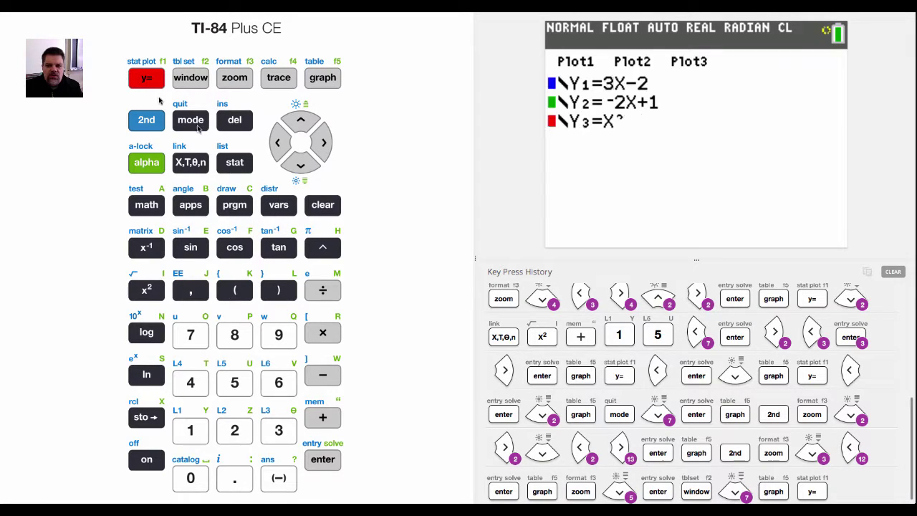
click(279, 144)
click(322, 459)
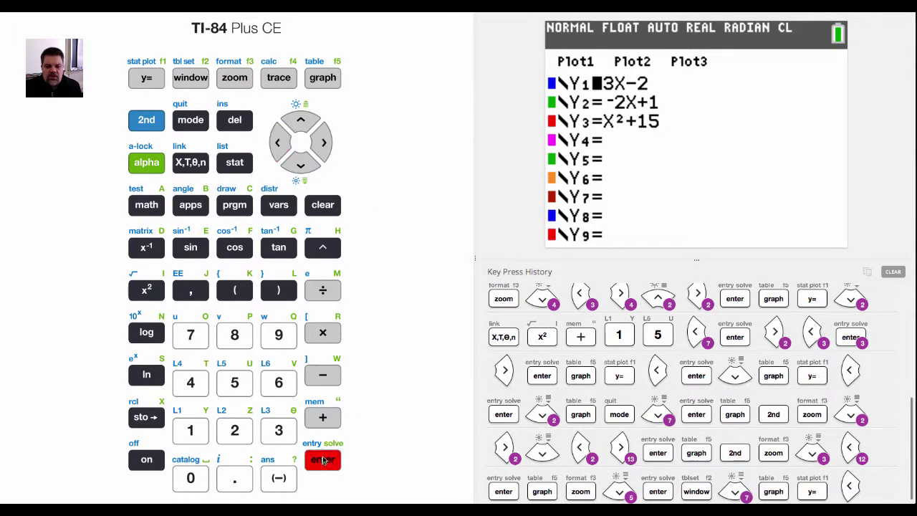
click(321, 79)
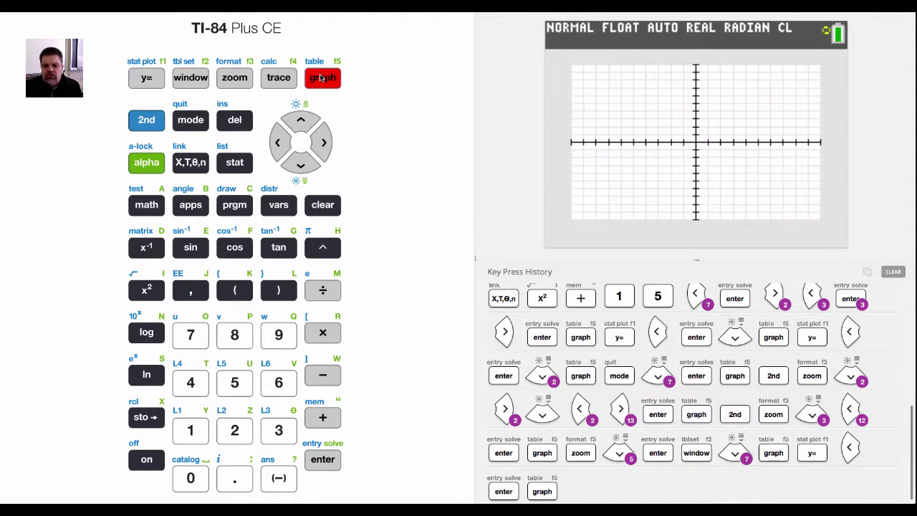
- Trace Y1=3X-2, stepping the cursor right along the line toward X=1.8181818
click(283, 78)
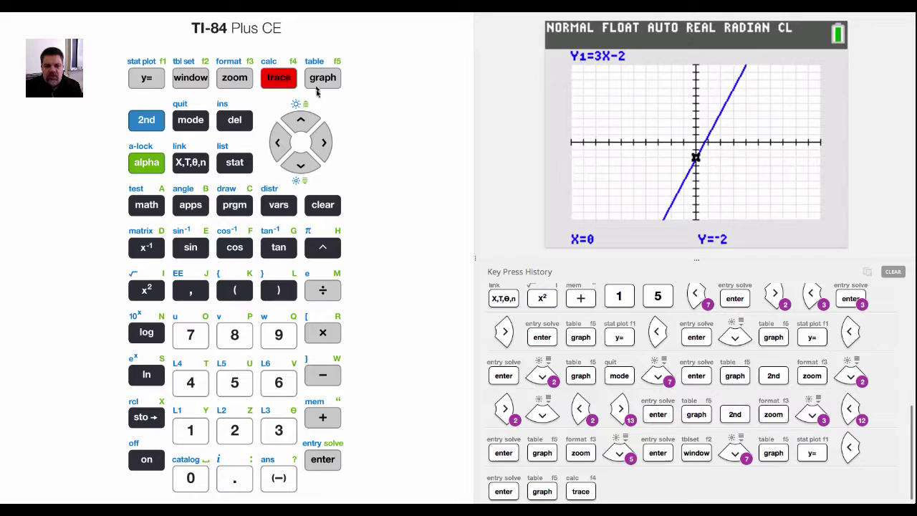
click(322, 147)
click(322, 148)
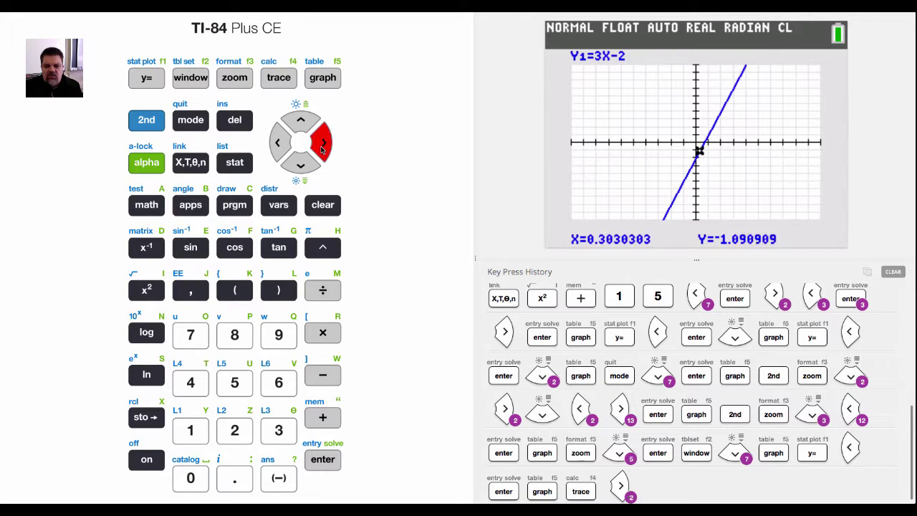
click(323, 148)
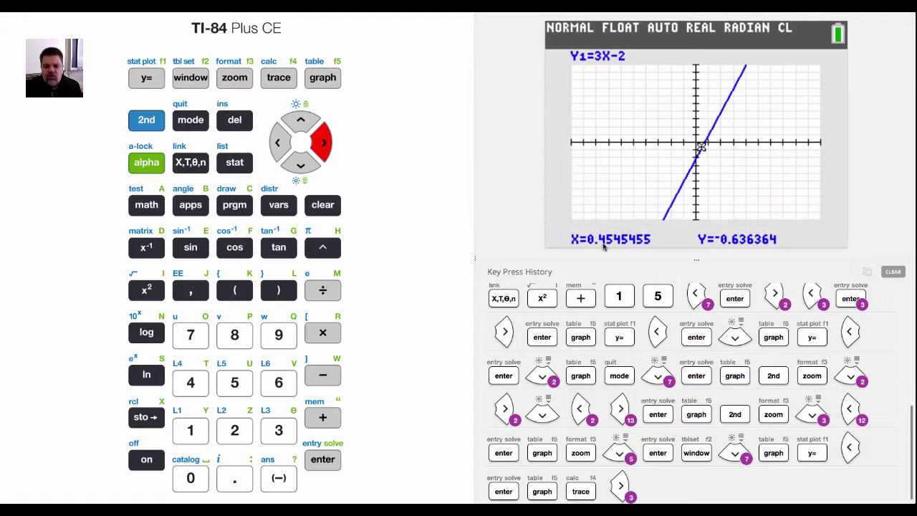
click(330, 149)
click(326, 147)
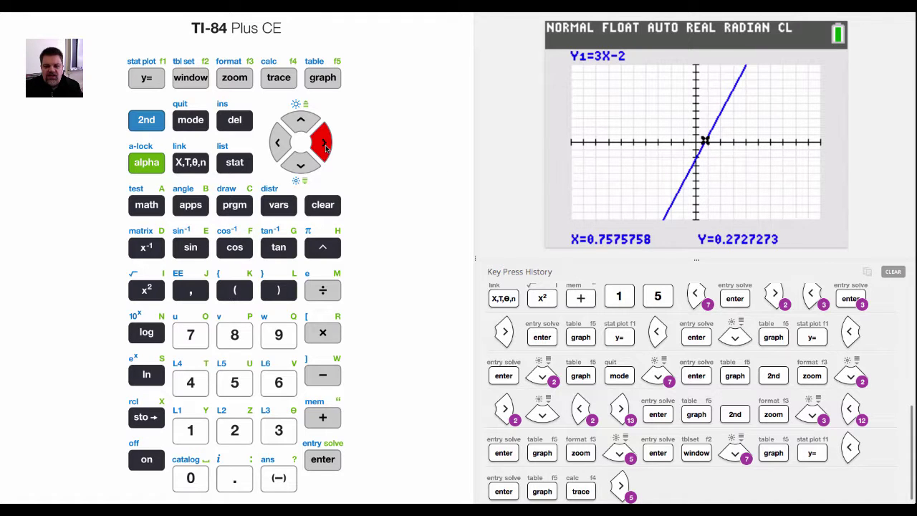
click(326, 148)
click(326, 147)
click(325, 147)
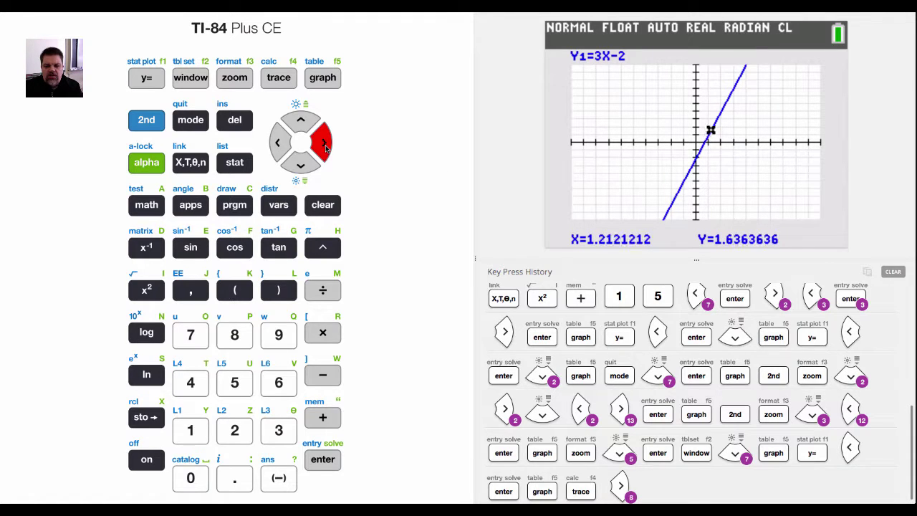
click(326, 147)
click(326, 148)
click(326, 148)
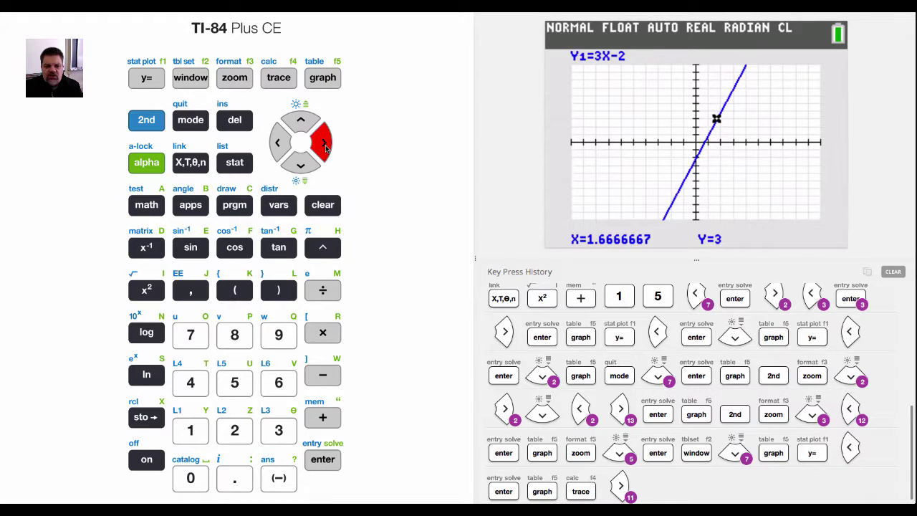
click(326, 147)
- Step the trace back left along Y1, ending at X=0.3030303, Y=-1.090909
click(290, 144)
click(286, 145)
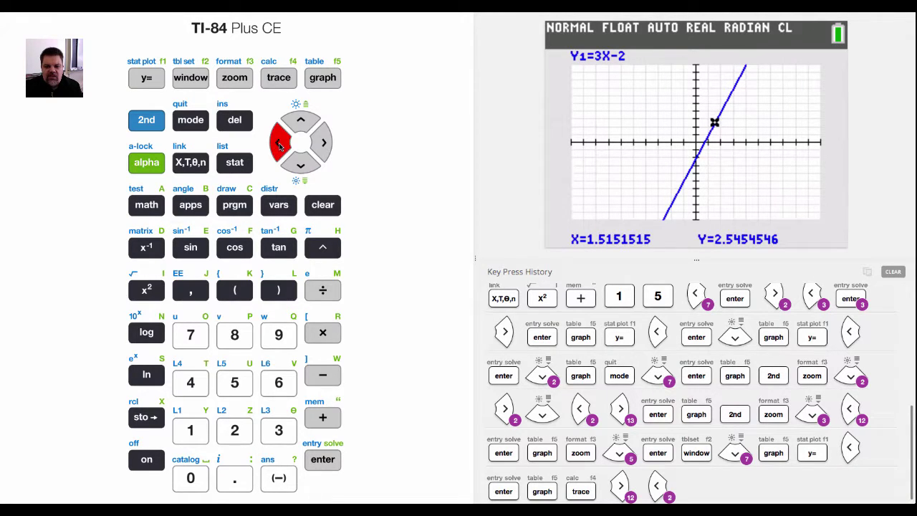
click(282, 146)
click(279, 146)
click(279, 146)
click(279, 147)
click(279, 146)
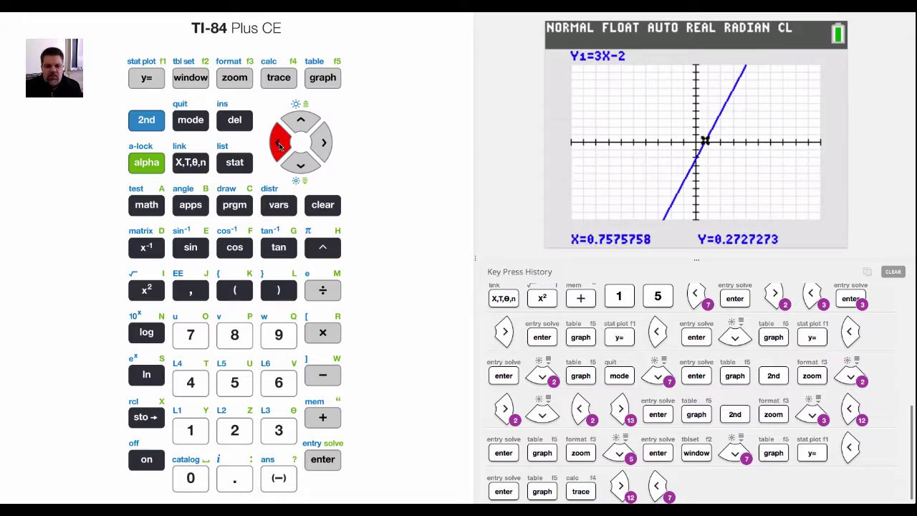
click(279, 146)
click(280, 146)
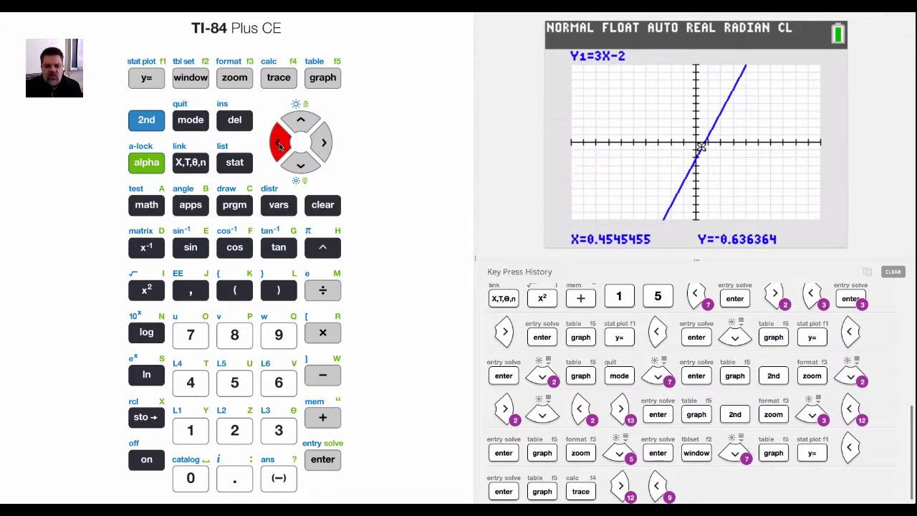
click(280, 146)
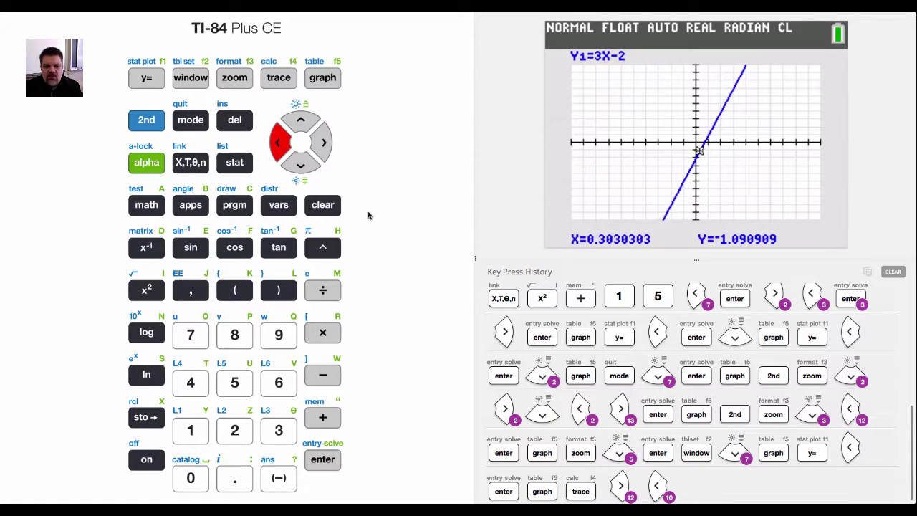
click(304, 166)
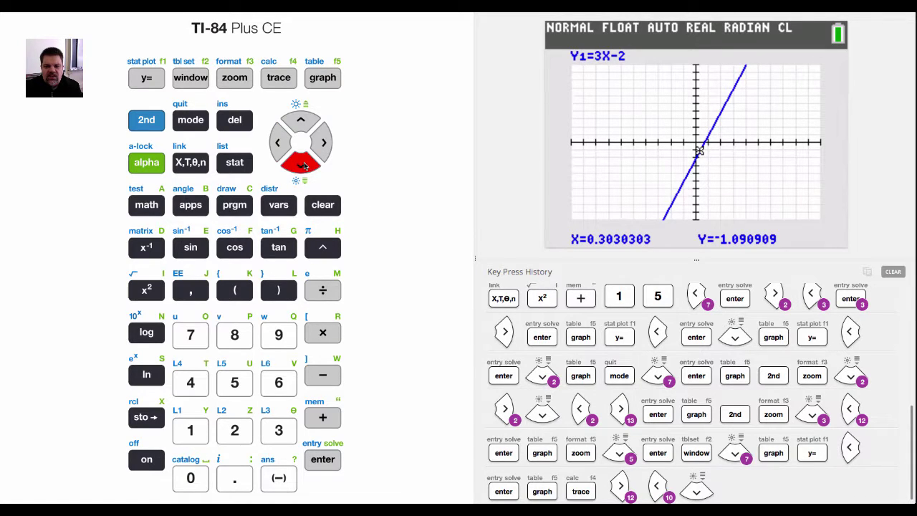
click(303, 165)
click(296, 126)
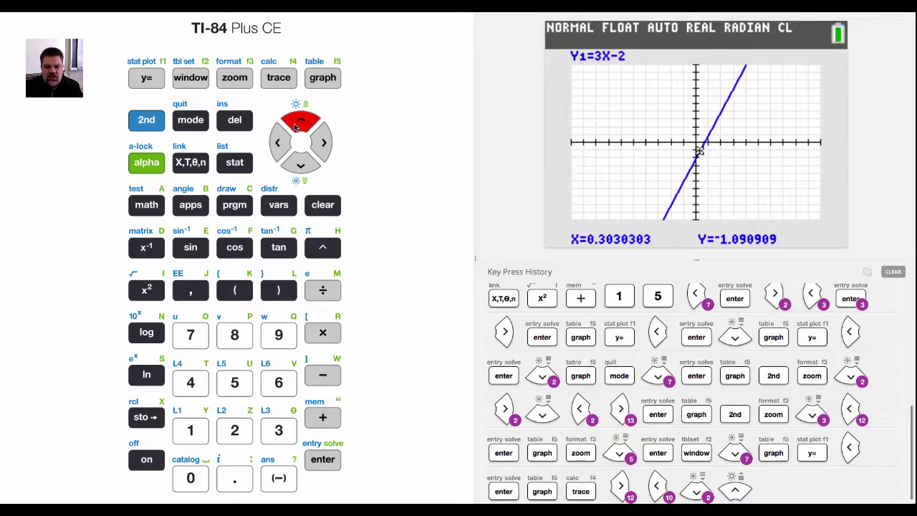
- Enable Y2=-2X+1 and graph it in green crossing the blue Y1 line
click(148, 80)
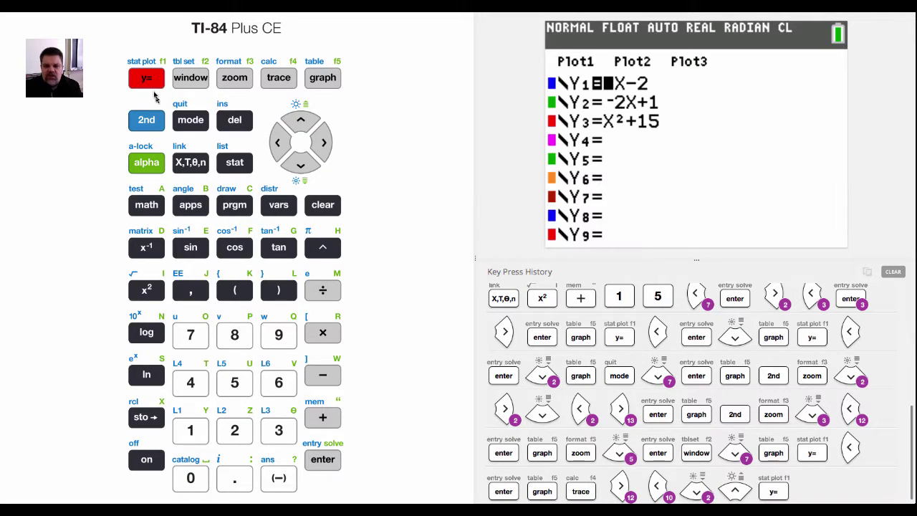
click(301, 166)
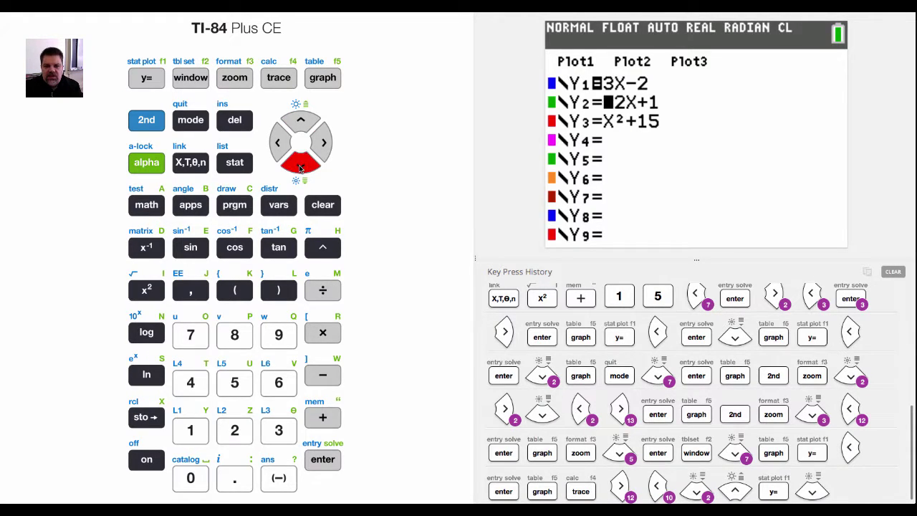
click(323, 459)
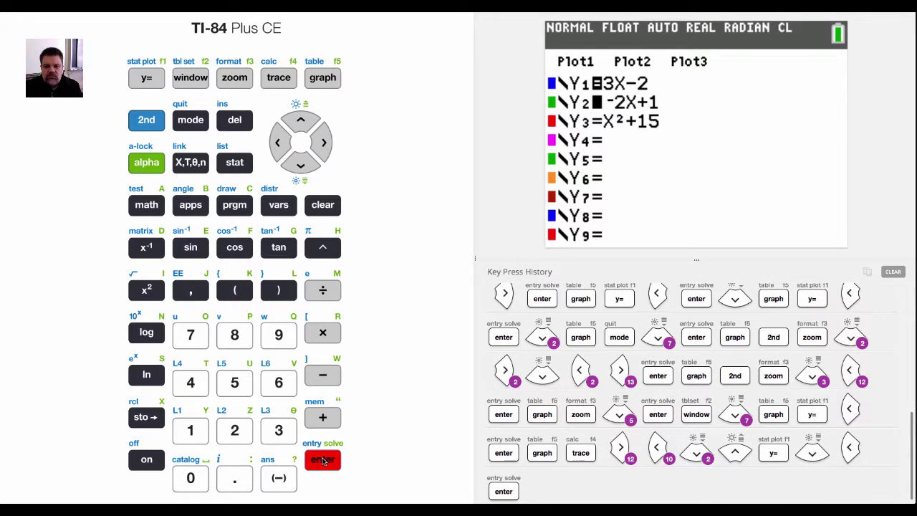
click(322, 77)
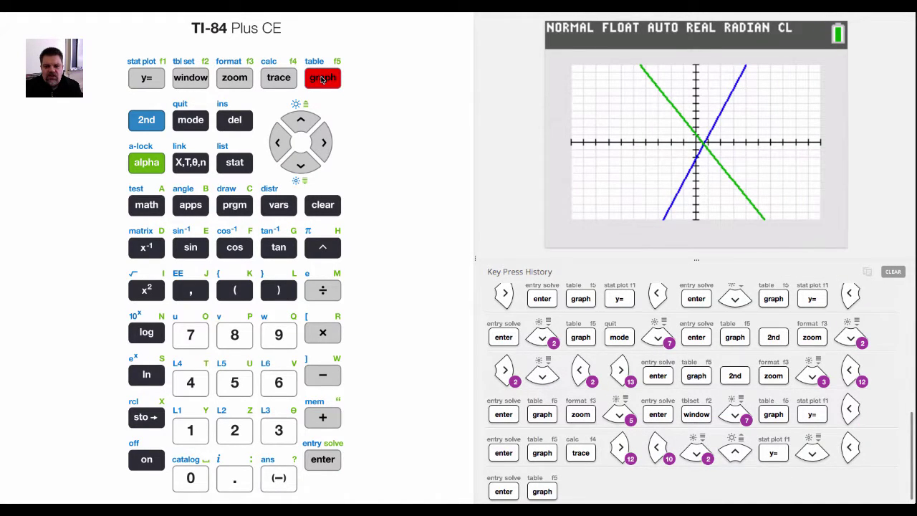
- Trace Y1=3X-2 and switch the trace cursor back and forth between Y1 and Y2
click(278, 79)
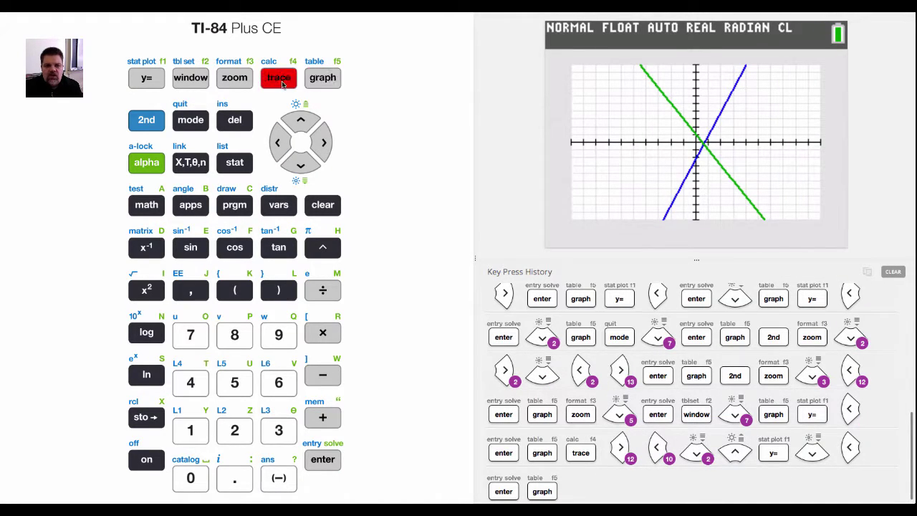
click(300, 123)
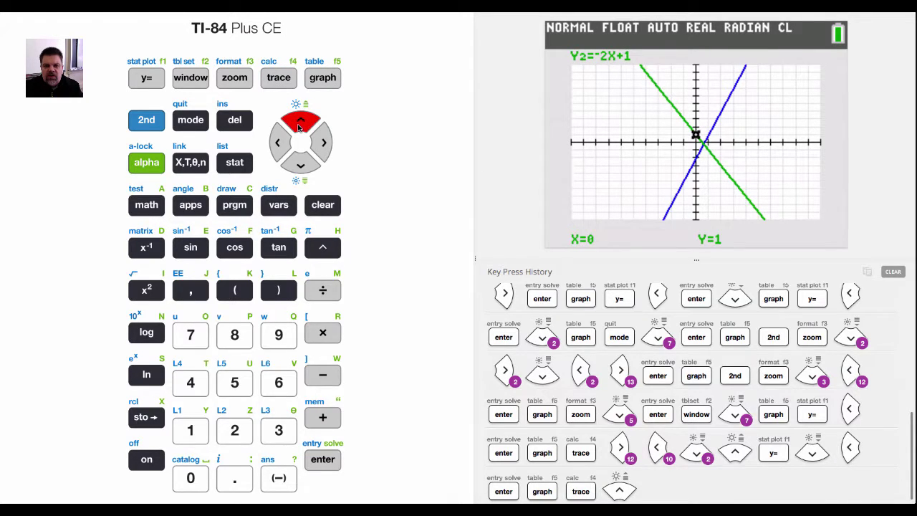
click(300, 167)
click(299, 167)
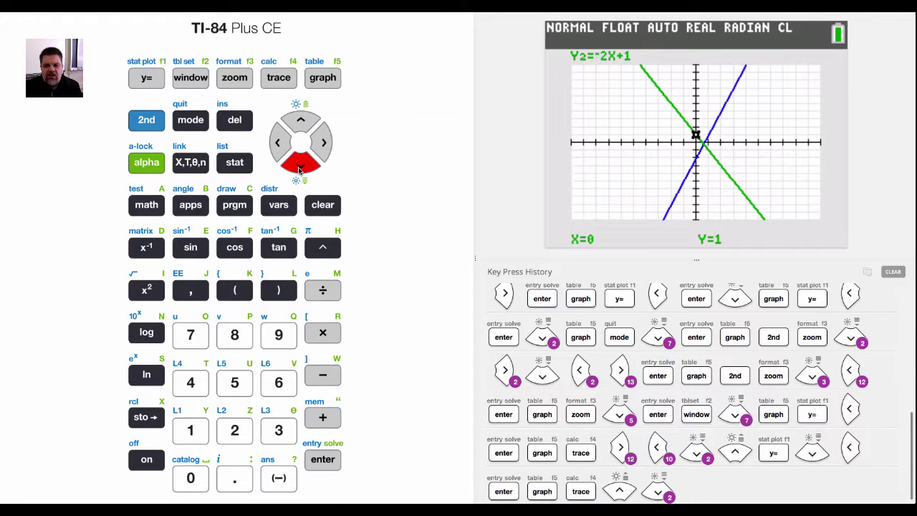
click(299, 167)
click(299, 167)
click(300, 166)
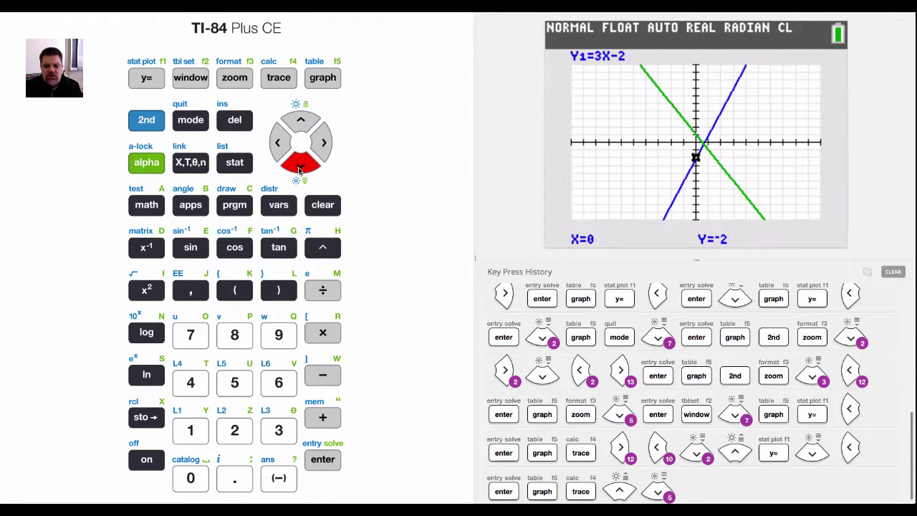
click(300, 120)
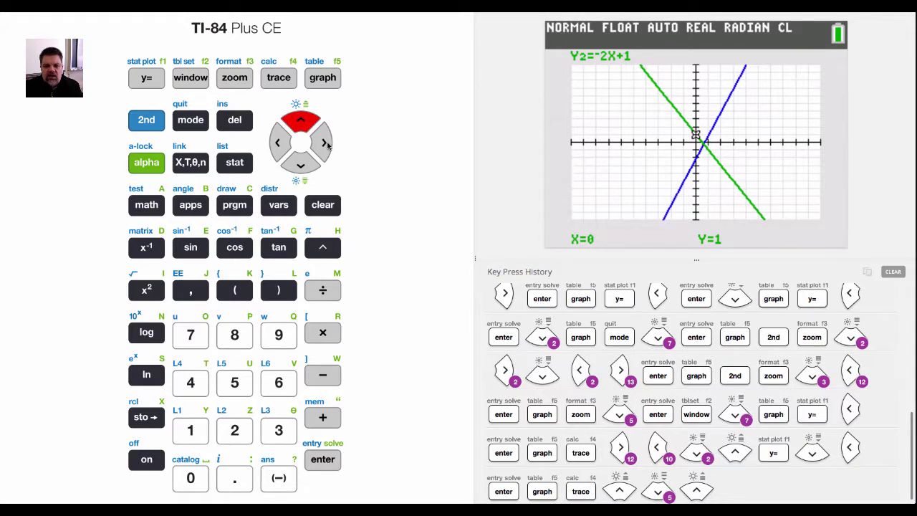
- Trace Y2 right to X=1.8181818 (Y=-2.636364), then jump to Y1 at Y=3.4545455
click(326, 143)
click(326, 143)
click(326, 144)
click(327, 144)
click(327, 146)
click(325, 143)
click(326, 143)
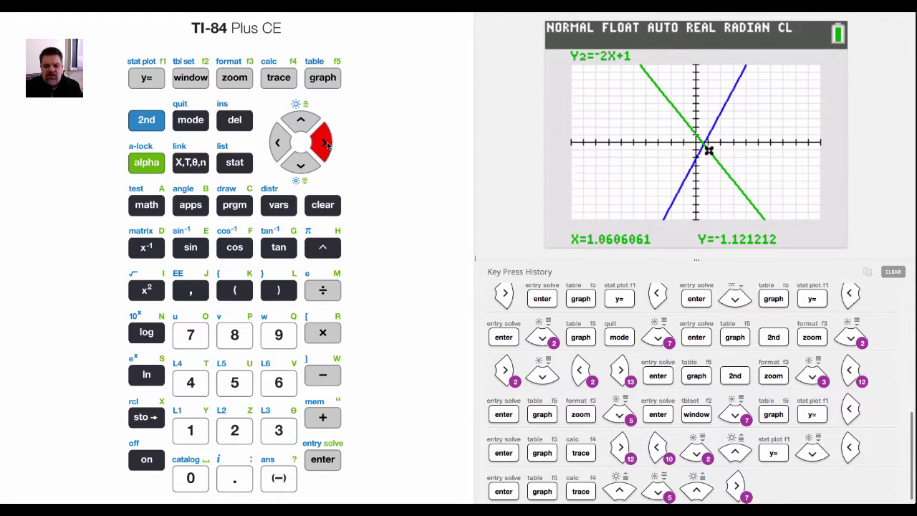
click(326, 143)
click(326, 143)
click(326, 143)
click(326, 143)
click(326, 143)
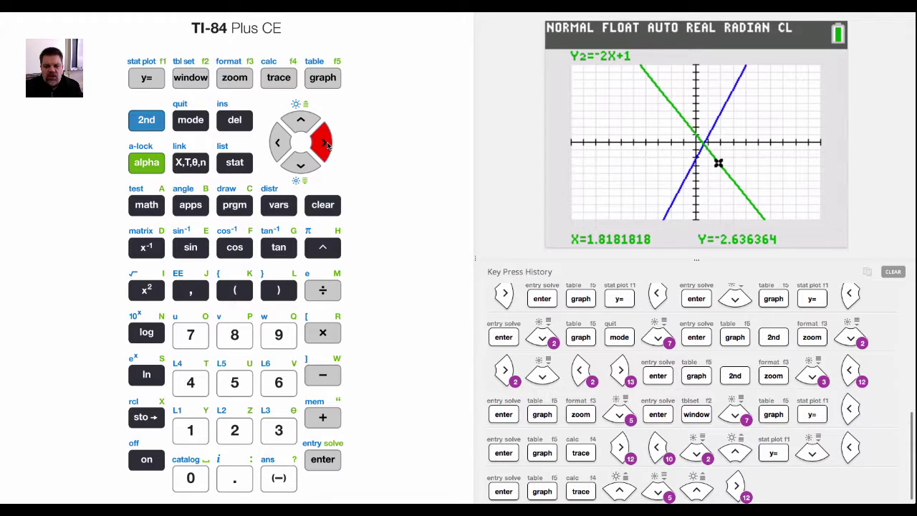
click(307, 123)
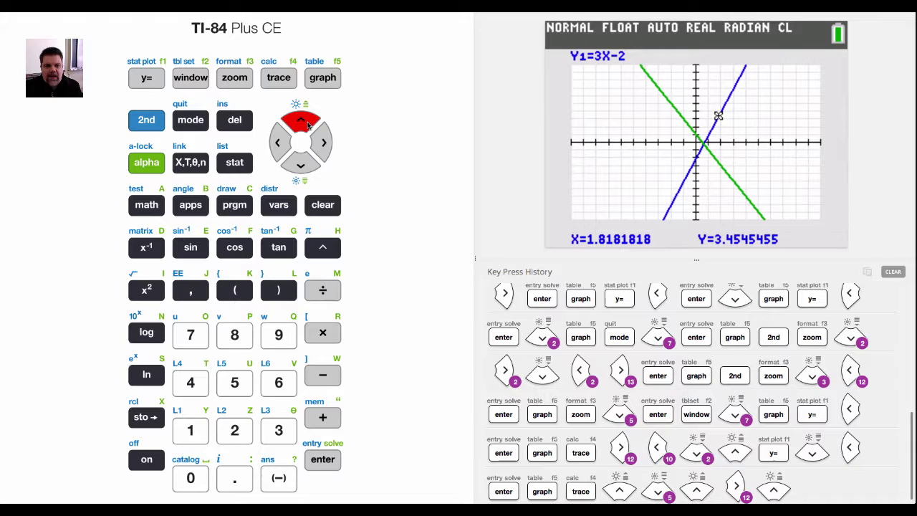
- Check the equation list down to Y3, then graph Y1, Y2 and Y3 in the standard window
click(150, 81)
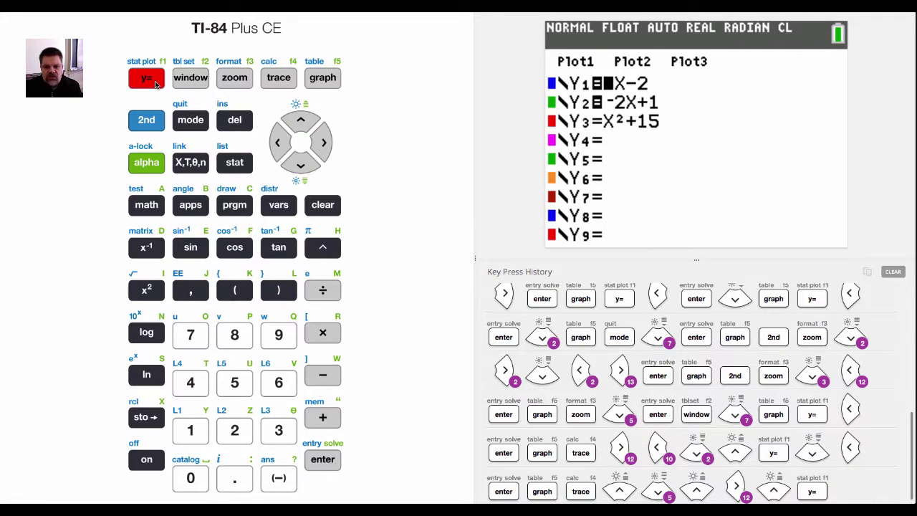
click(301, 165)
click(301, 165)
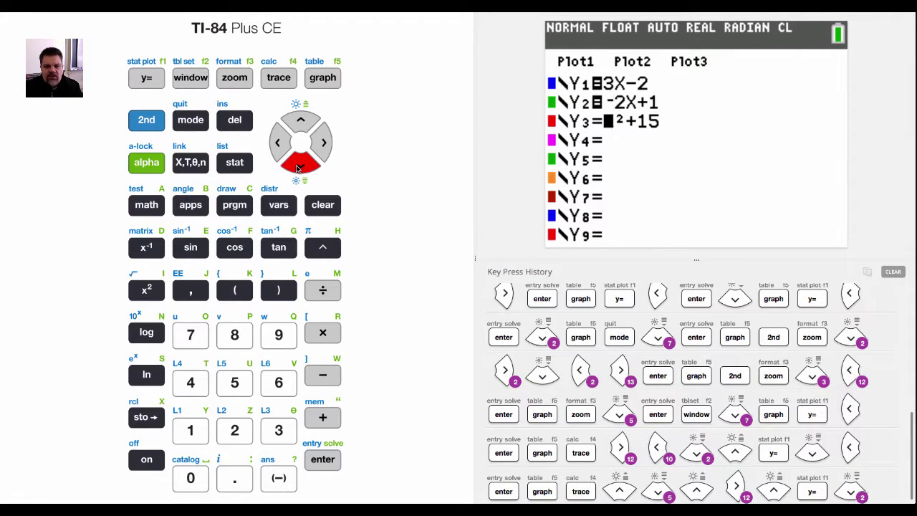
click(281, 144)
click(317, 464)
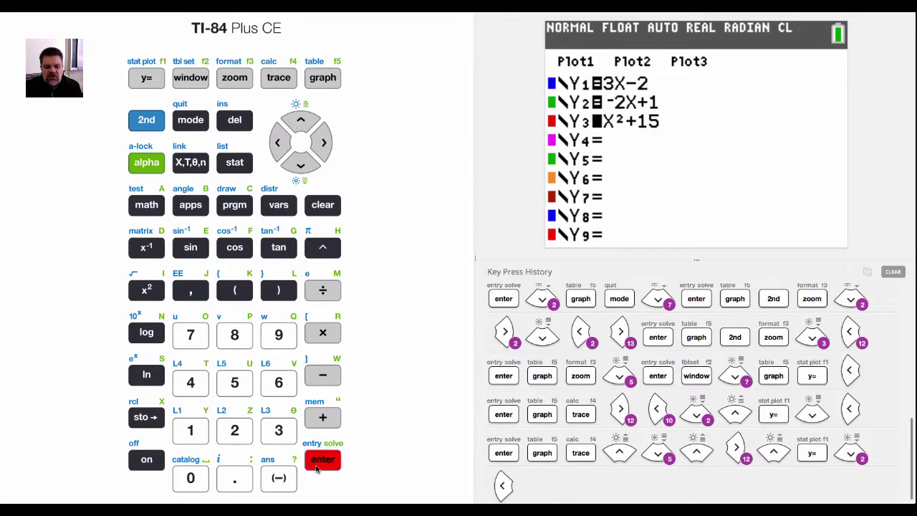
click(320, 80)
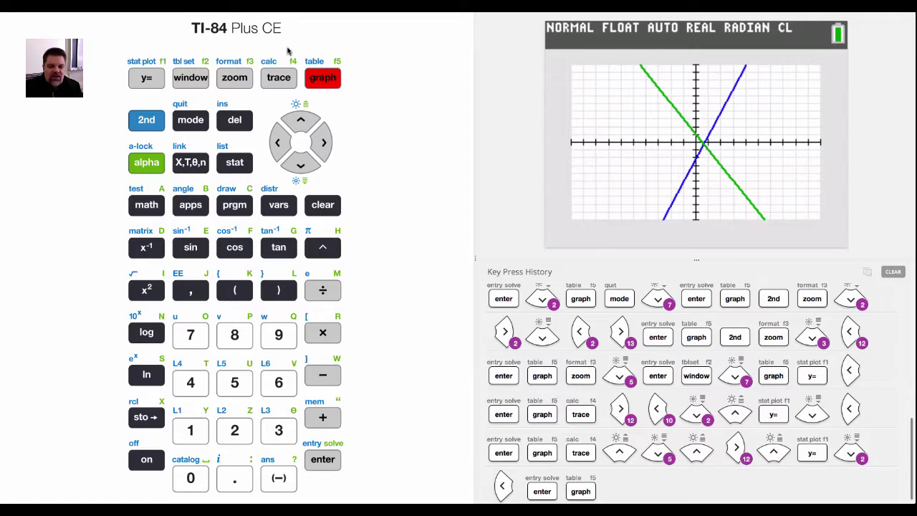
- Review Y1, Y2 and Y3=X²+15, then show the standard -10 to 10 window settings
click(156, 78)
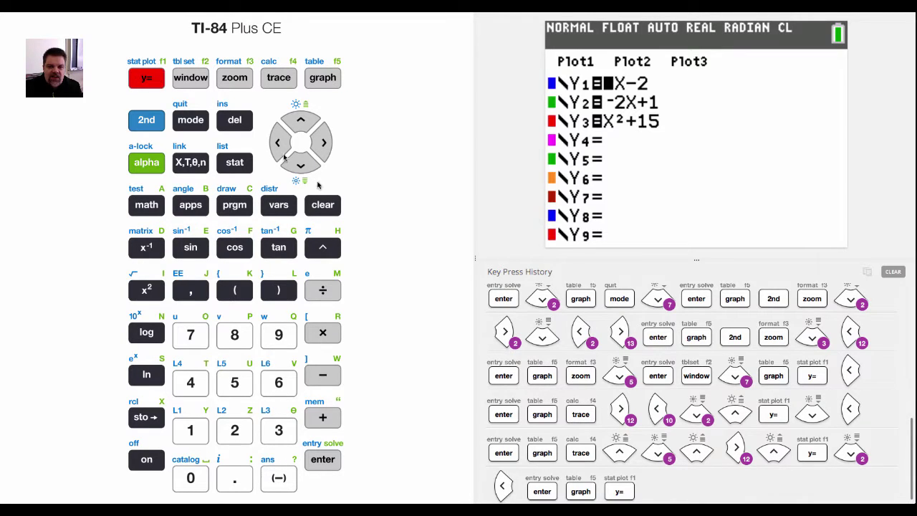
click(300, 166)
click(300, 165)
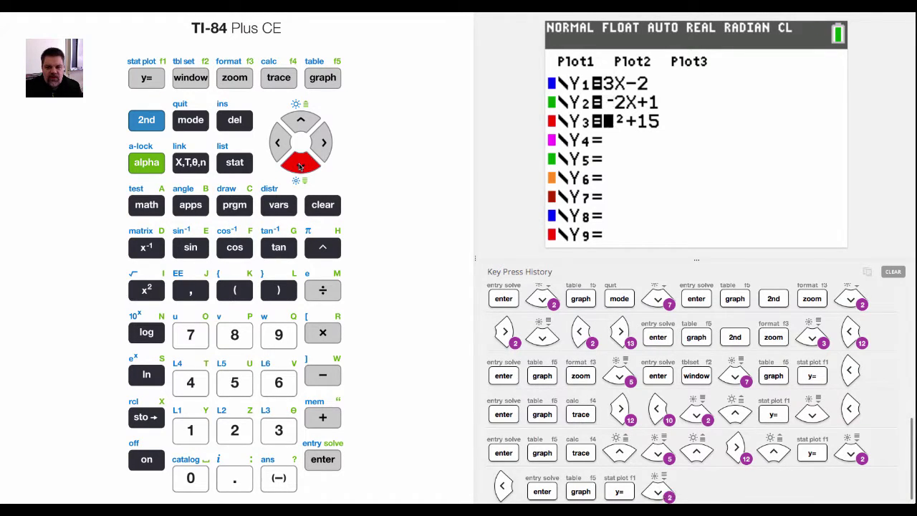
click(321, 146)
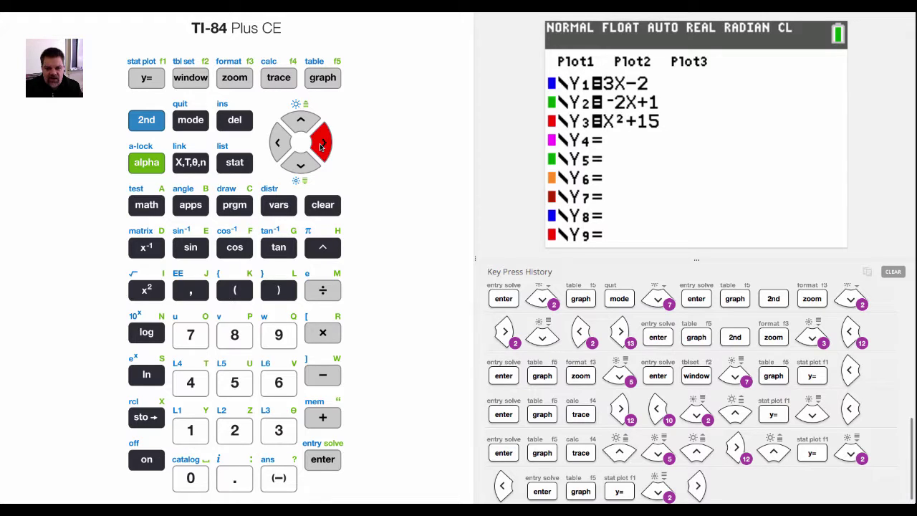
click(320, 146)
click(321, 146)
click(321, 146)
click(301, 125)
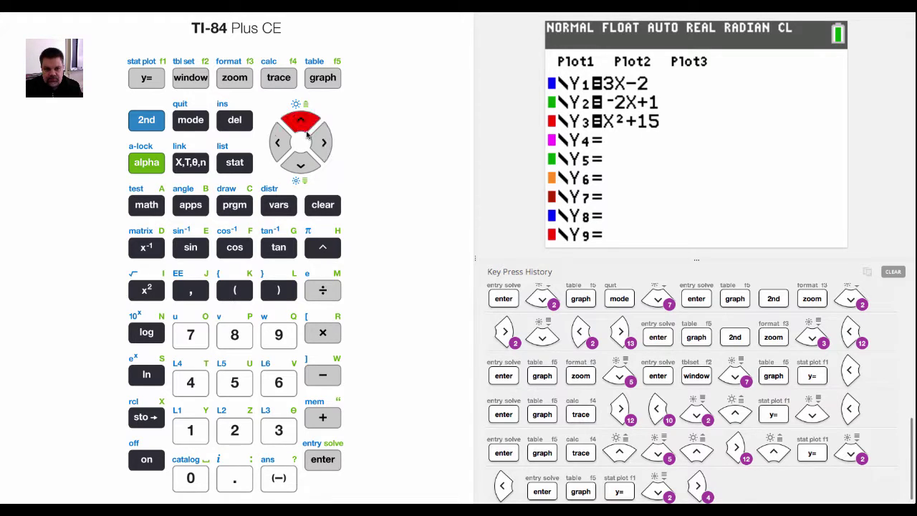
click(301, 125)
click(301, 125)
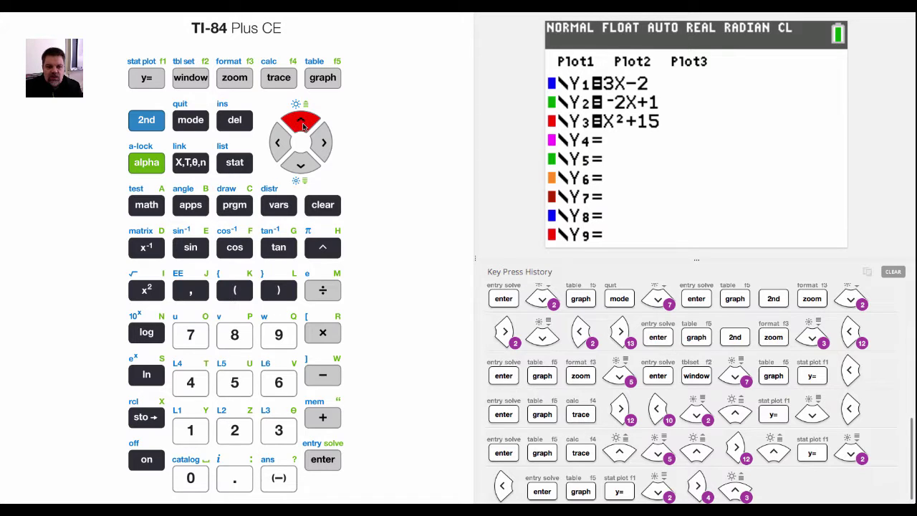
click(194, 79)
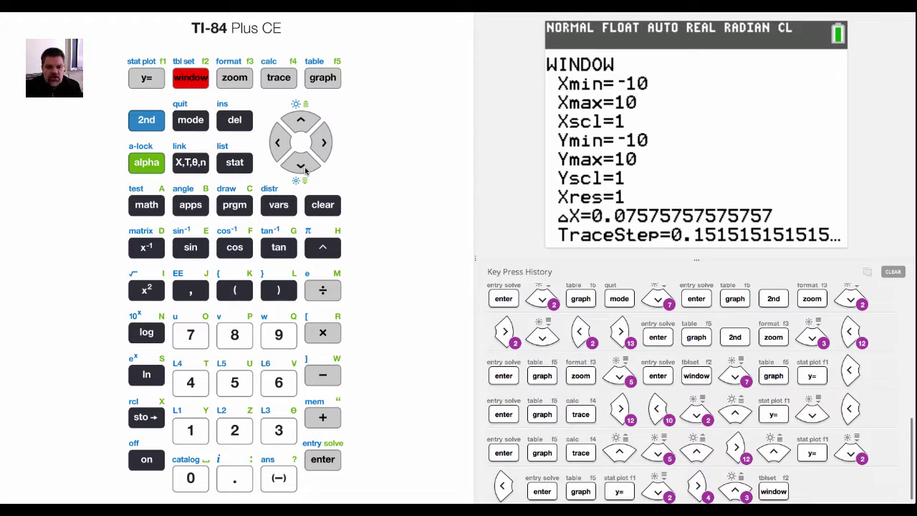
- Regraph the two crossing lines with a free cursor, then return to the Y1–Y3 equation list
click(323, 79)
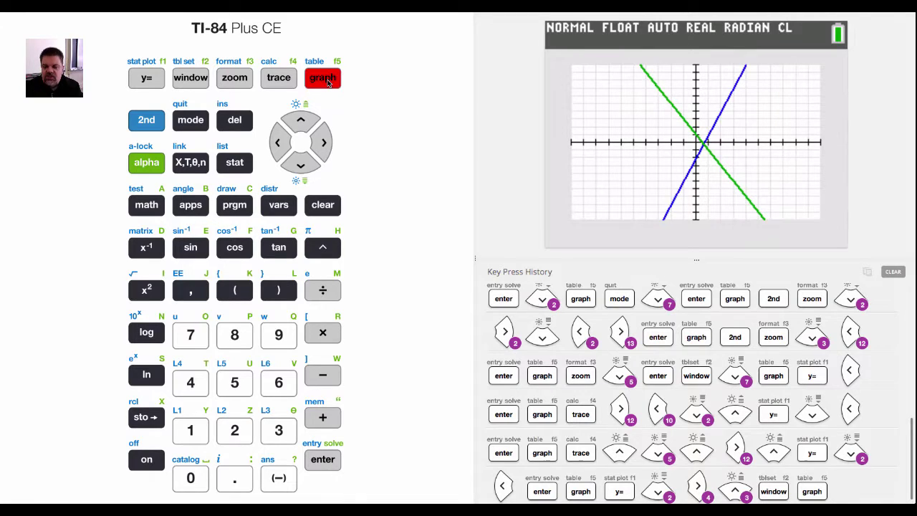
key(Left)
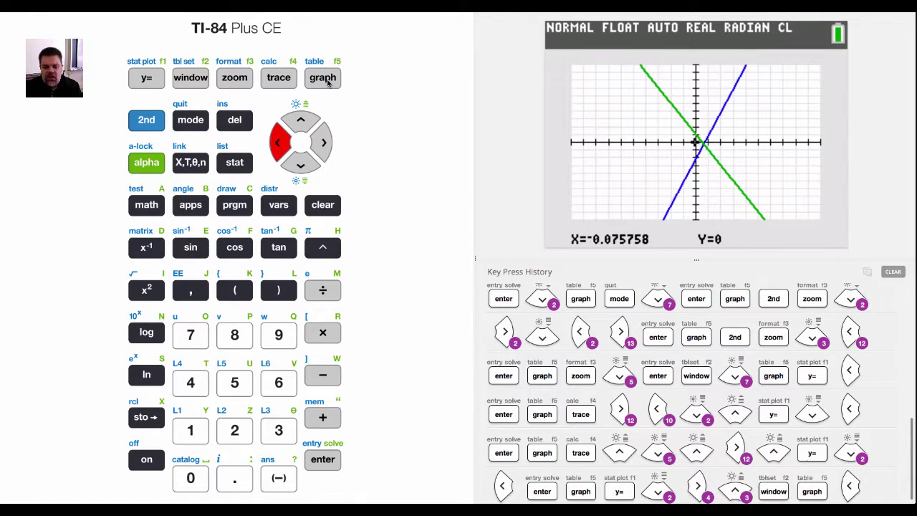
click(143, 81)
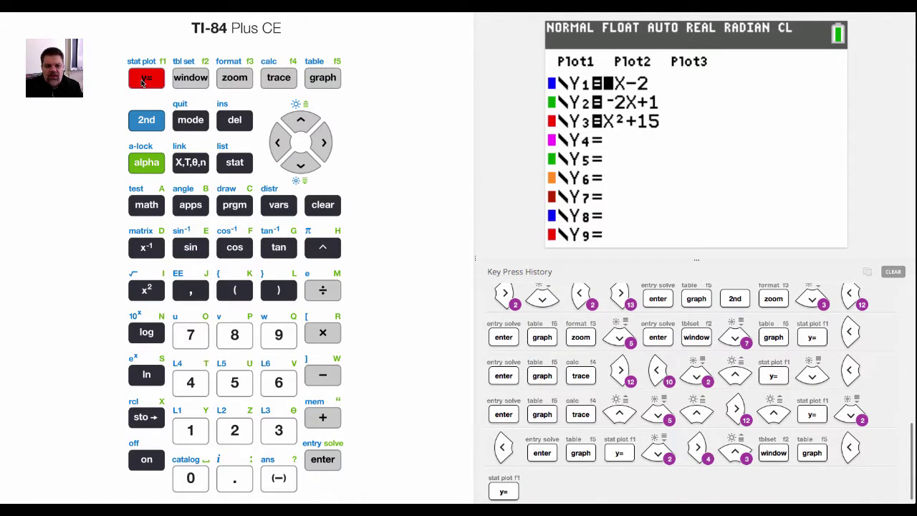
click(147, 123)
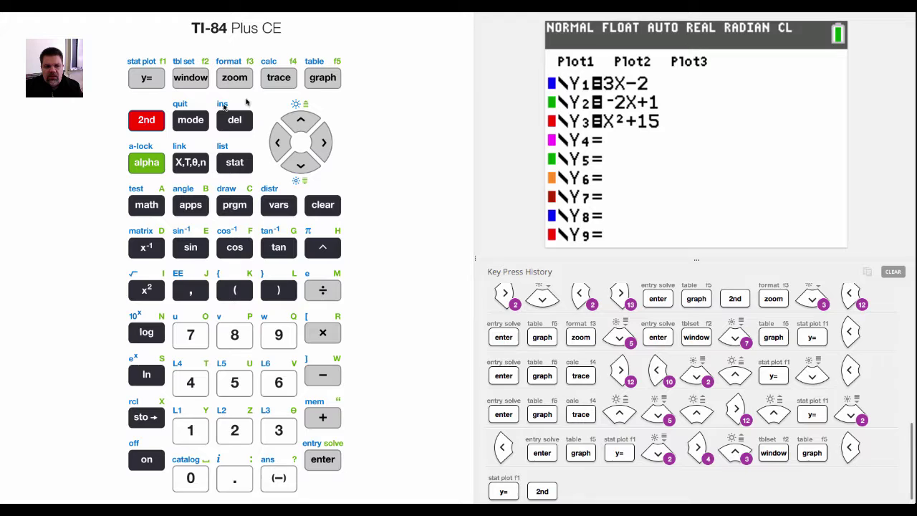
- Open the table and scroll down the Y3 column to its minimum of 15 at X=0
click(313, 83)
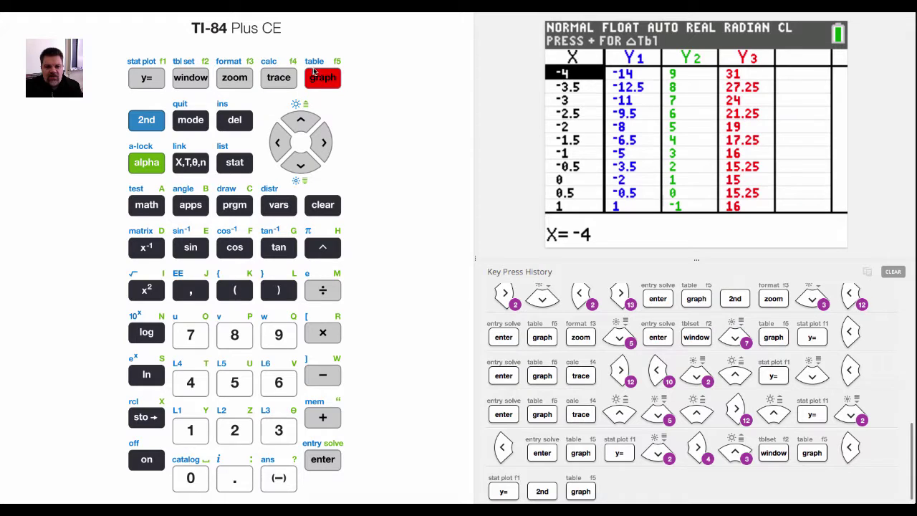
click(326, 146)
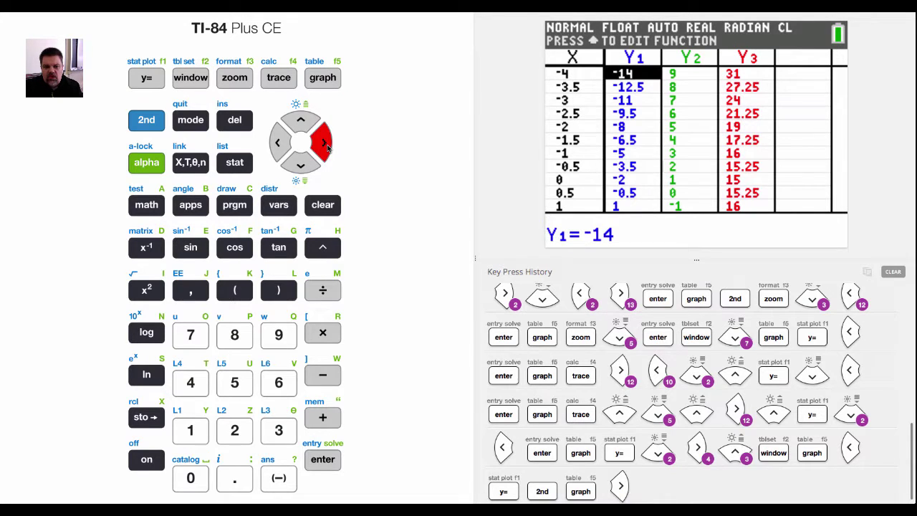
click(326, 145)
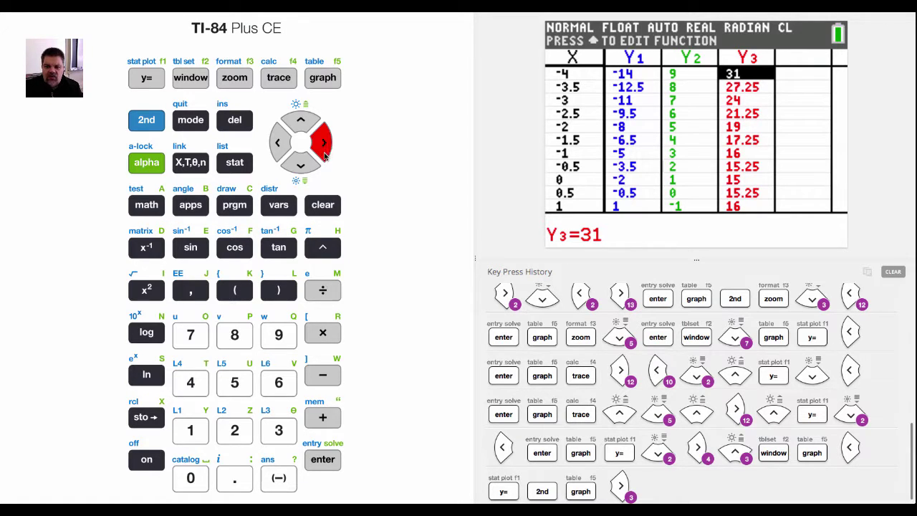
click(305, 166)
click(304, 165)
click(305, 166)
click(304, 165)
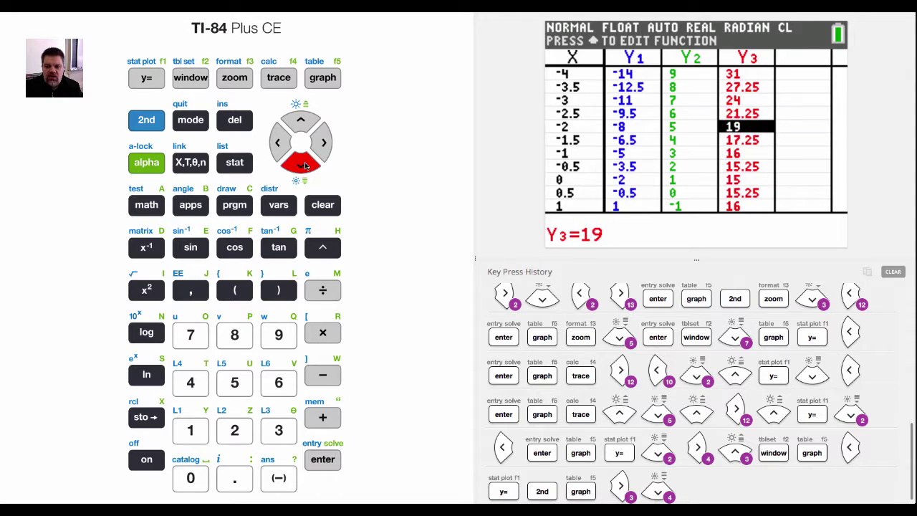
click(304, 165)
click(304, 166)
click(305, 166)
click(305, 165)
click(305, 166)
click(305, 166)
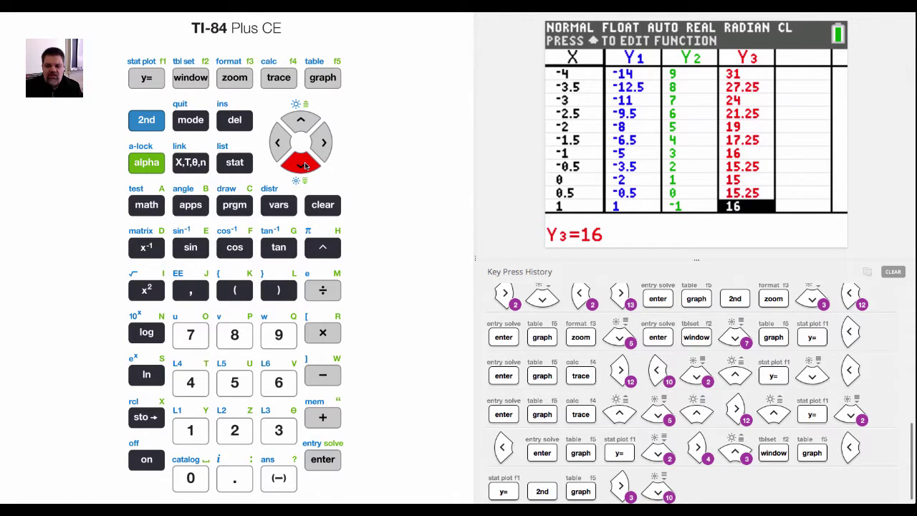
click(305, 165)
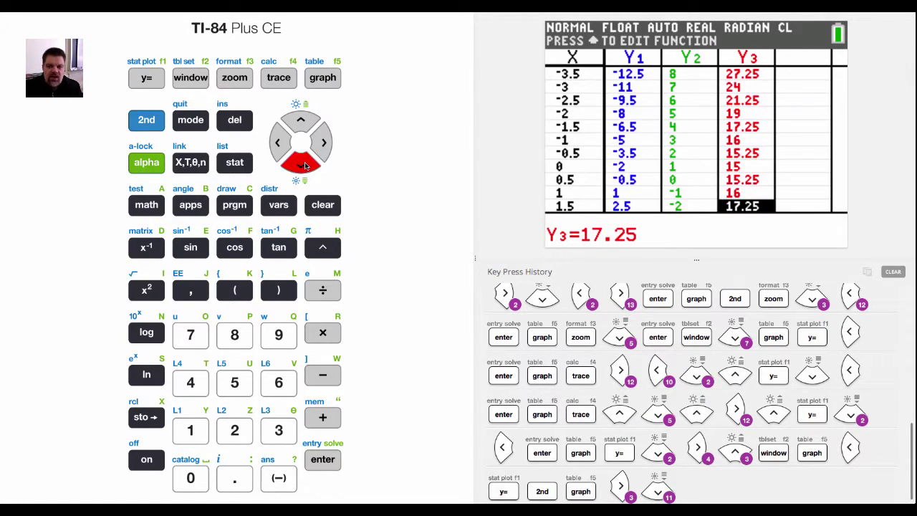
click(304, 165)
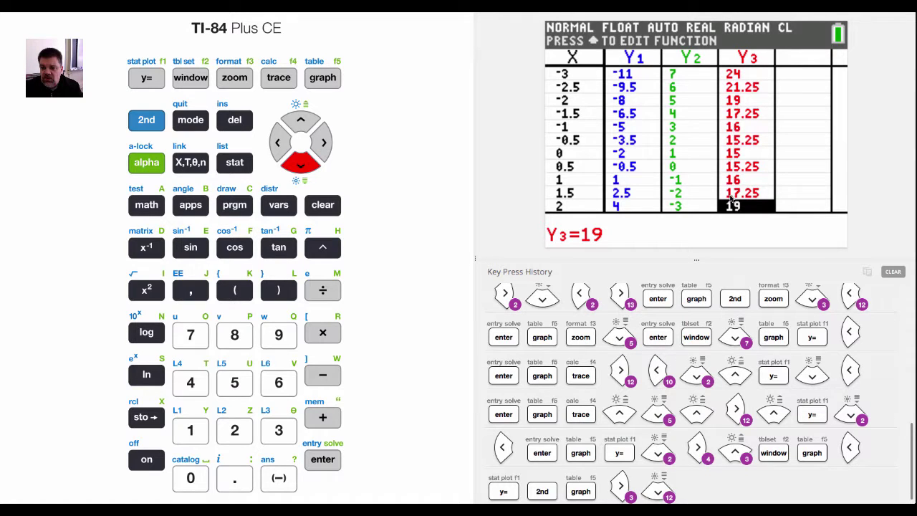
- Change the window's Ymax to 20 and regraph so the Y3 parabola shows at the top
click(200, 77)
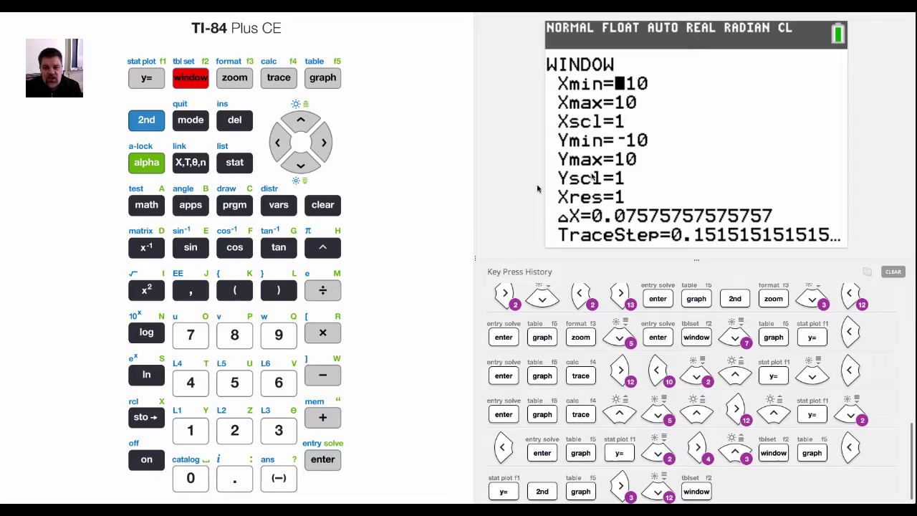
click(301, 165)
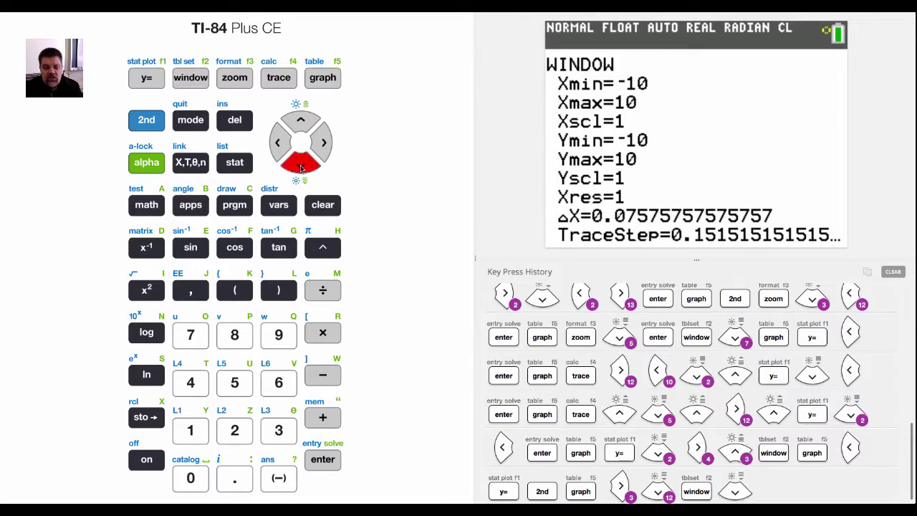
click(301, 166)
click(301, 165)
click(301, 166)
click(234, 432)
click(191, 479)
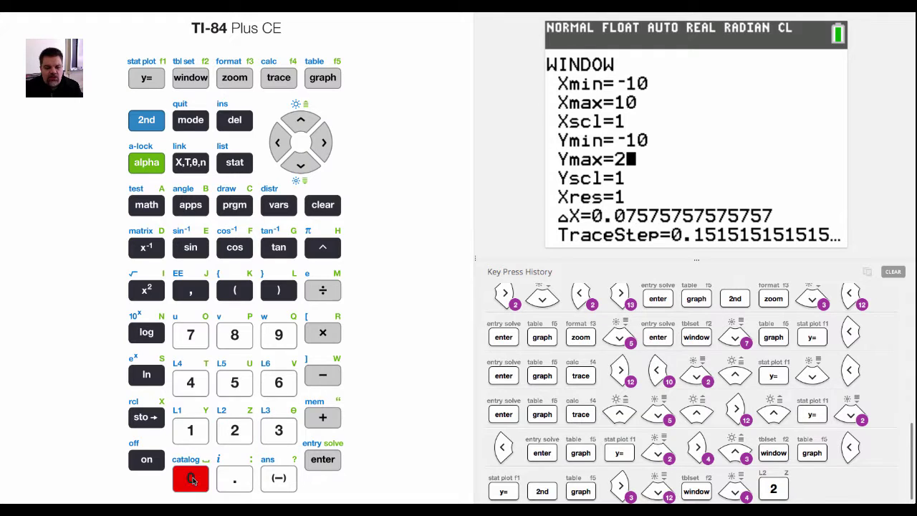
click(331, 79)
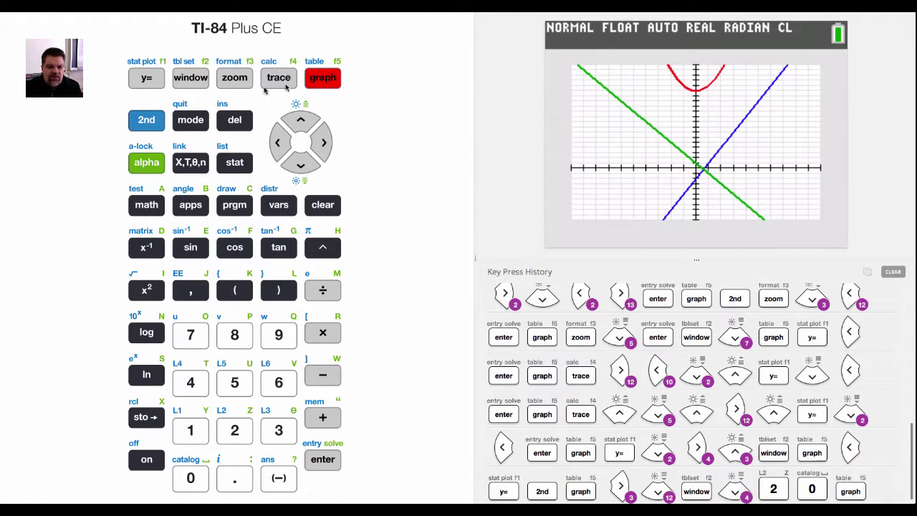
- Edit Y3 from X²+15 to X²-1 and graph all three functions together
click(139, 79)
click(297, 166)
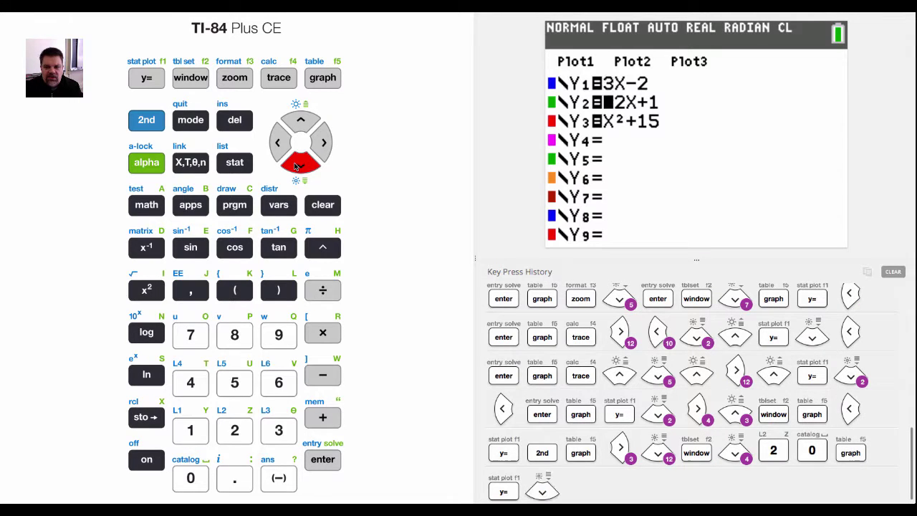
click(297, 167)
click(327, 146)
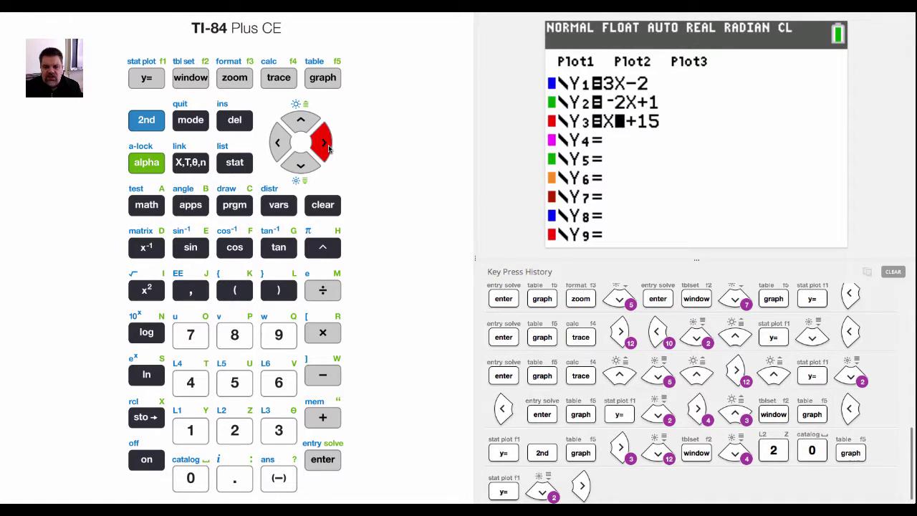
click(327, 145)
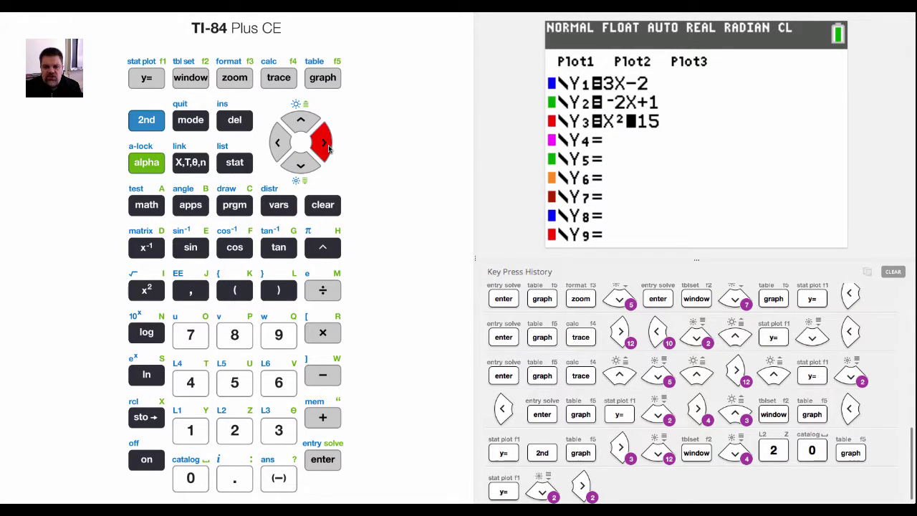
click(323, 374)
click(208, 430)
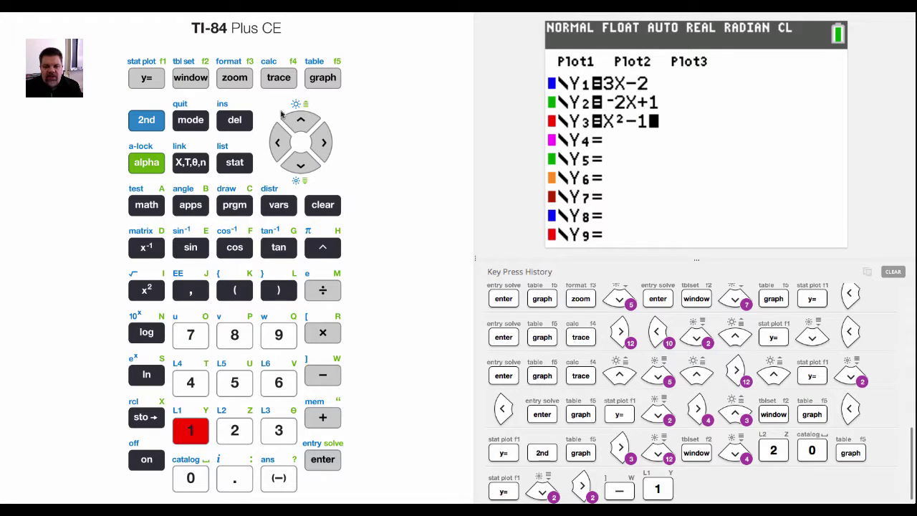
click(236, 121)
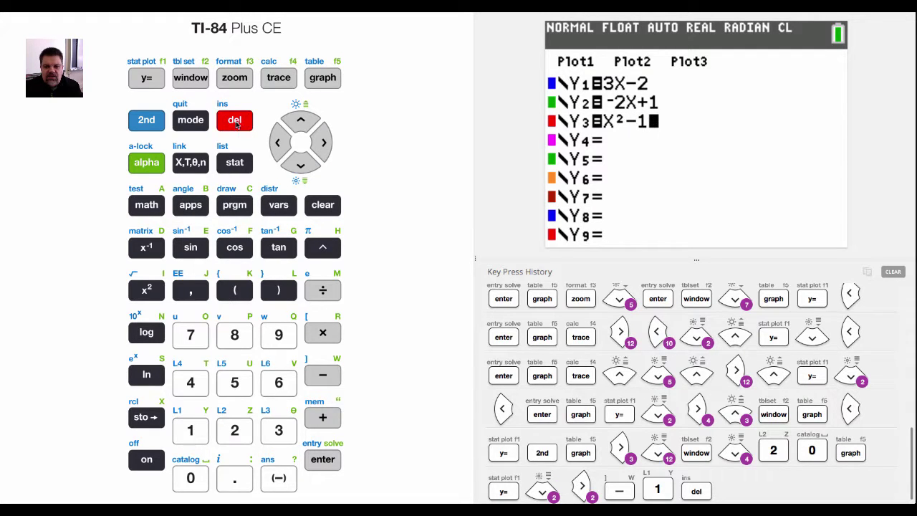
click(321, 79)
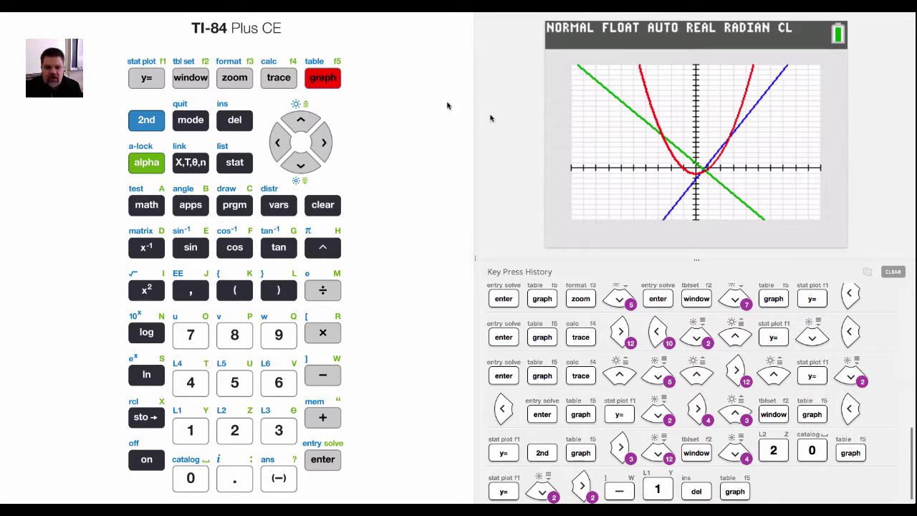
- ZBox-zoom on a box around where the two lines and parabola cross right of the origin
click(228, 79)
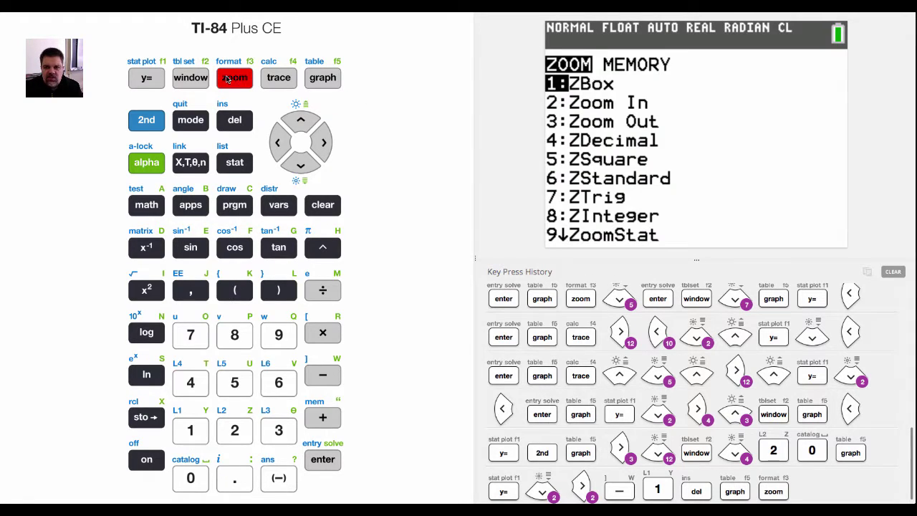
click(323, 460)
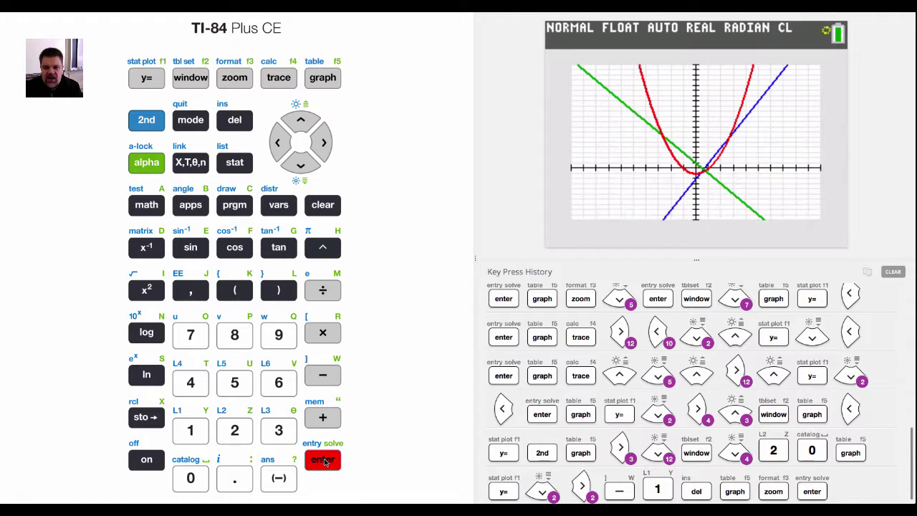
click(302, 163)
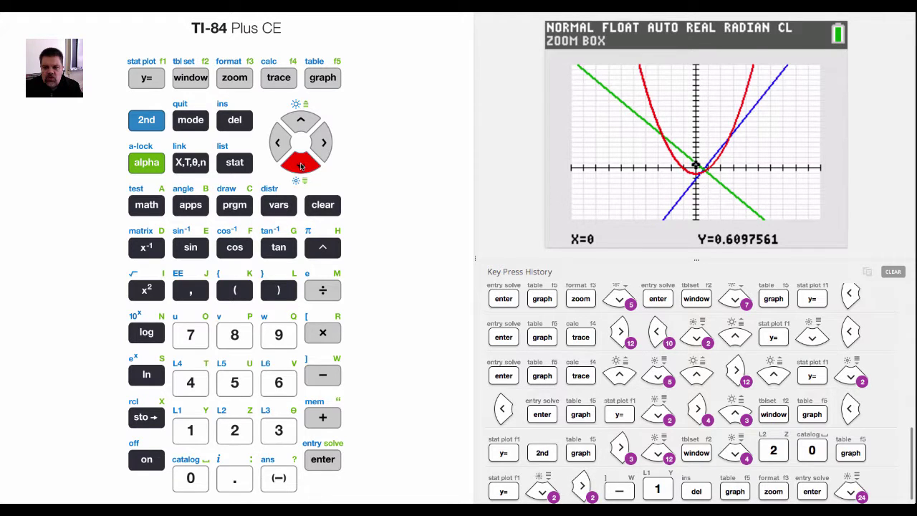
click(306, 126)
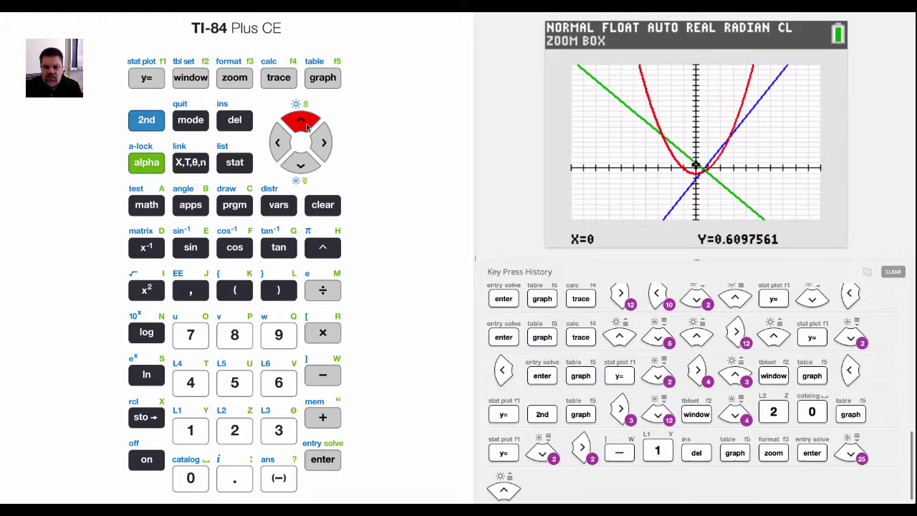
click(324, 144)
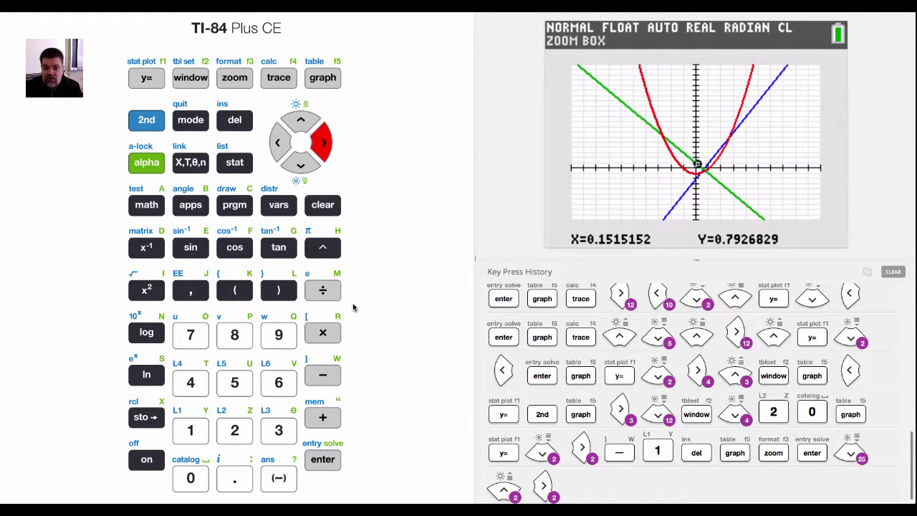
click(322, 461)
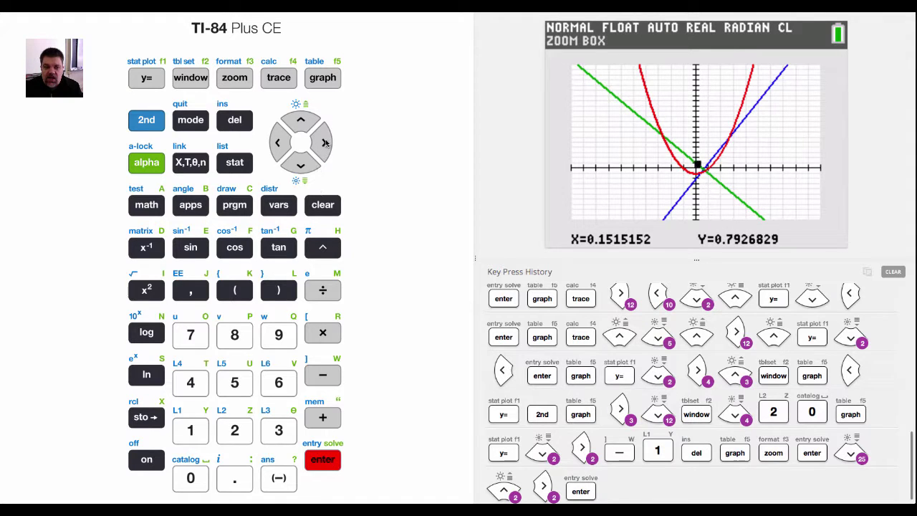
click(323, 143)
click(325, 143)
click(325, 144)
drag(325, 143, 301, 169)
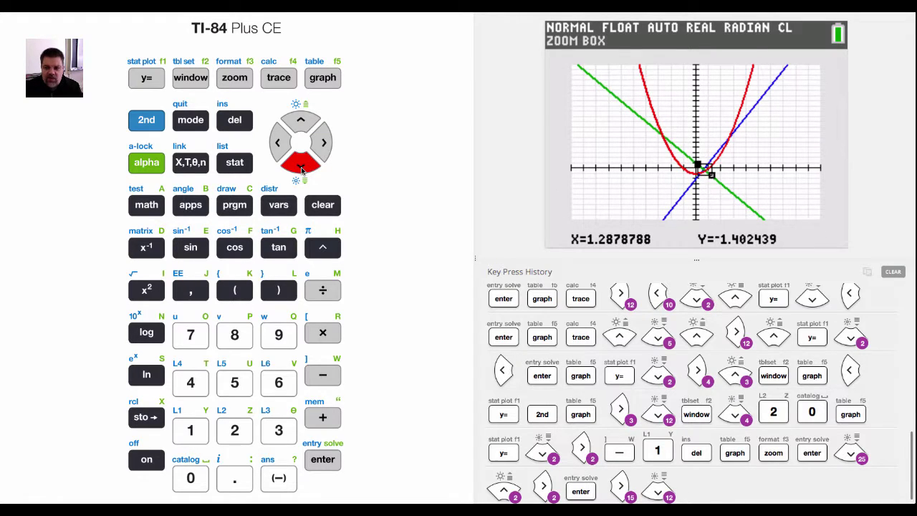
click(324, 462)
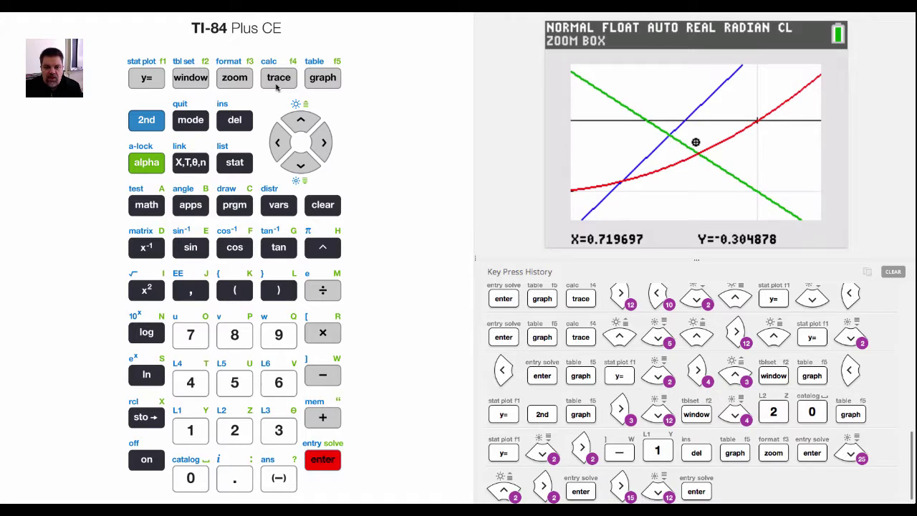
- Start a second ZBox and fix its first corner up and to the left of the intersections
click(244, 81)
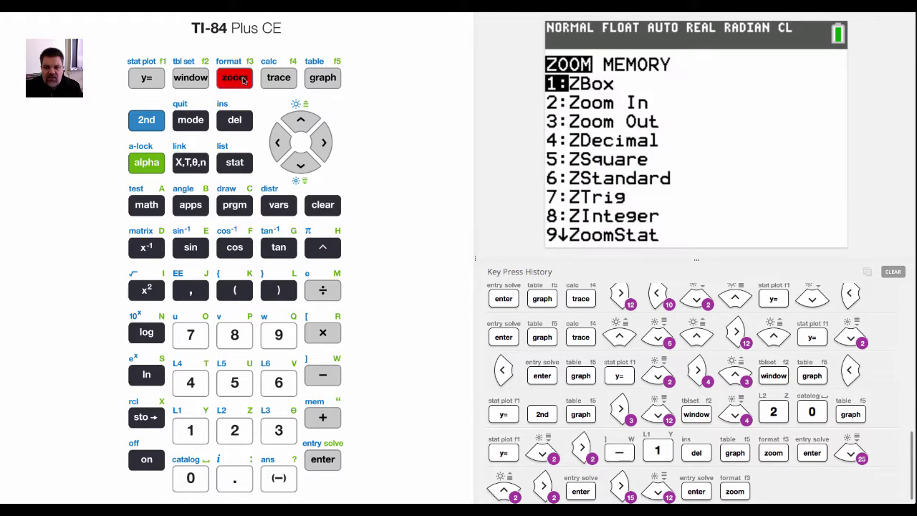
click(322, 459)
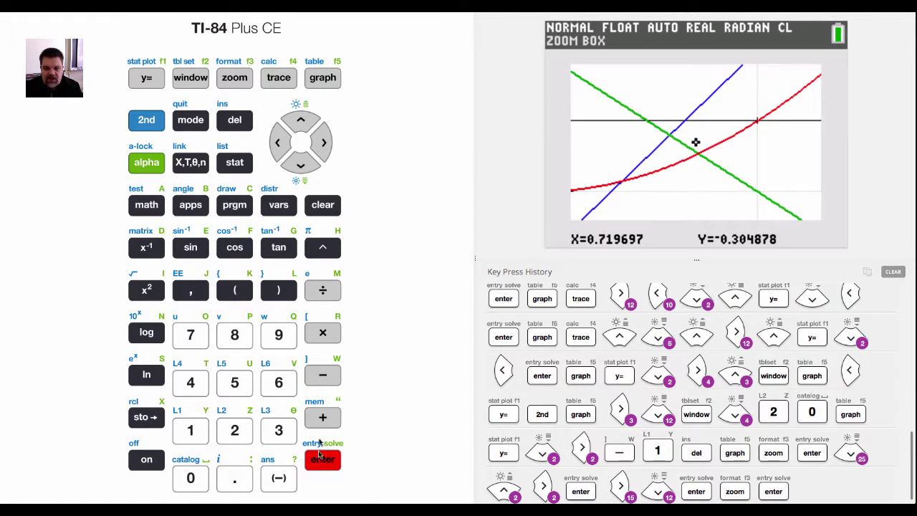
click(280, 143)
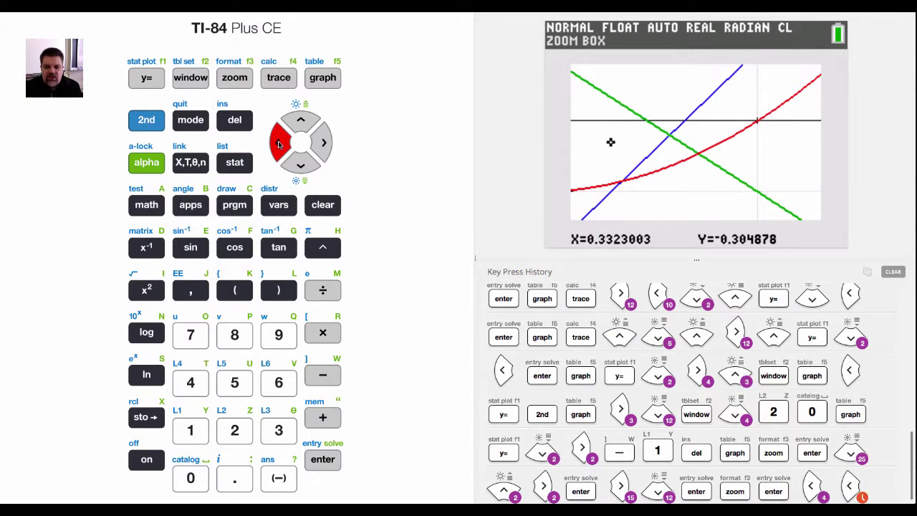
click(279, 143)
click(279, 143)
click(301, 122)
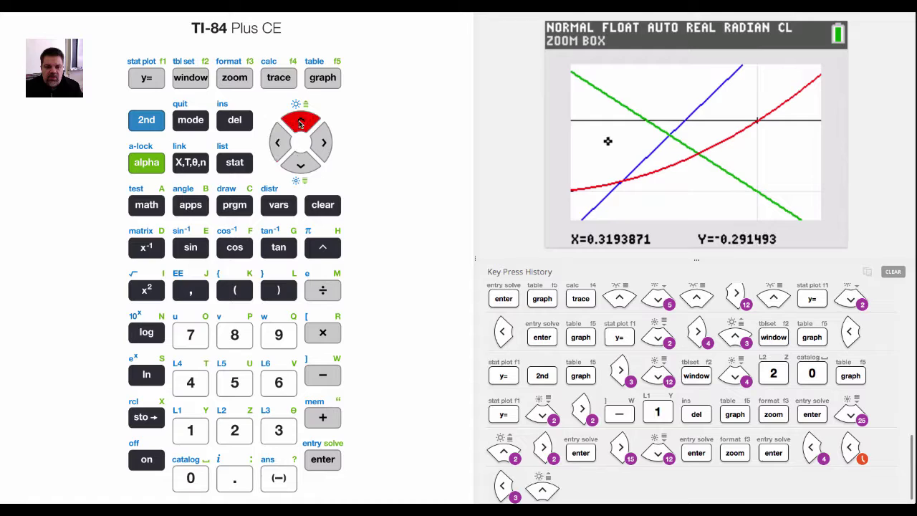
click(300, 123)
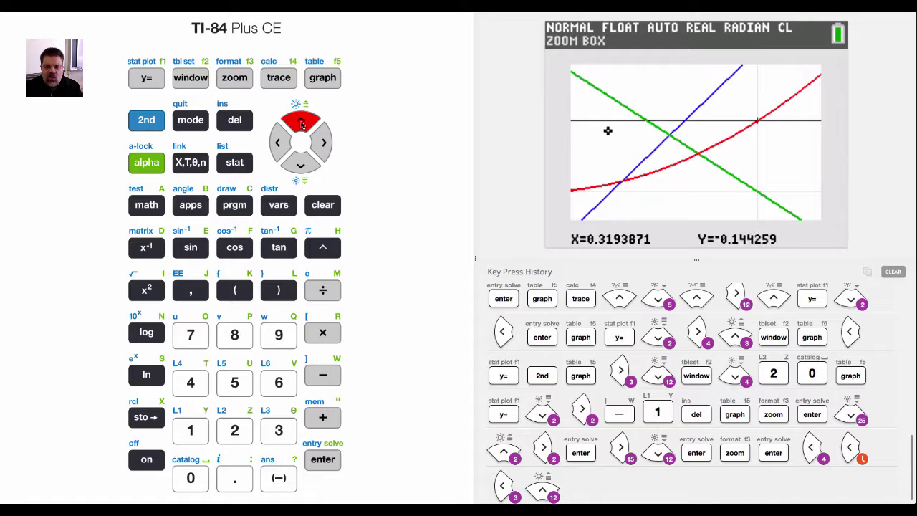
click(300, 123)
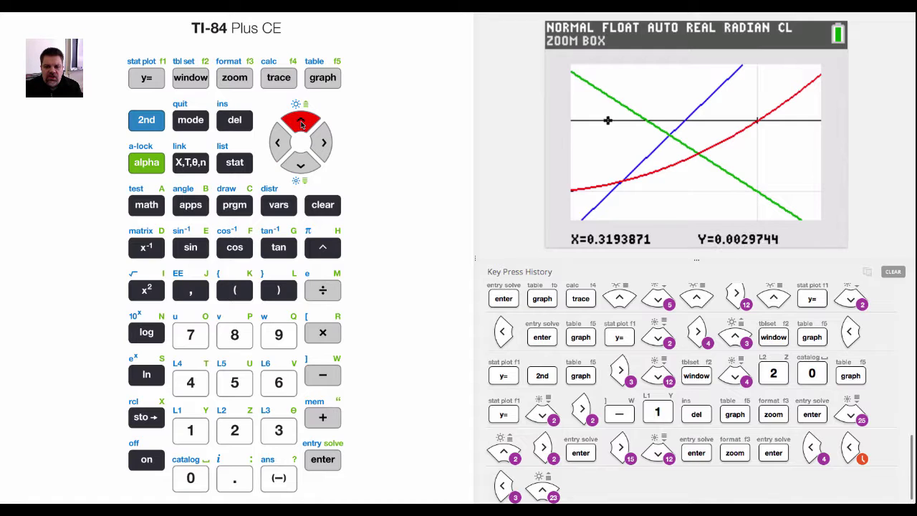
click(281, 144)
click(281, 144)
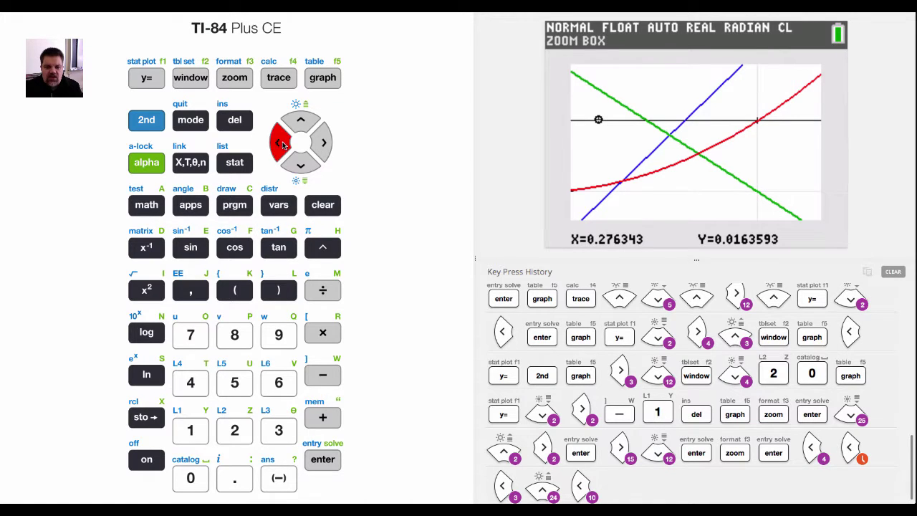
click(322, 460)
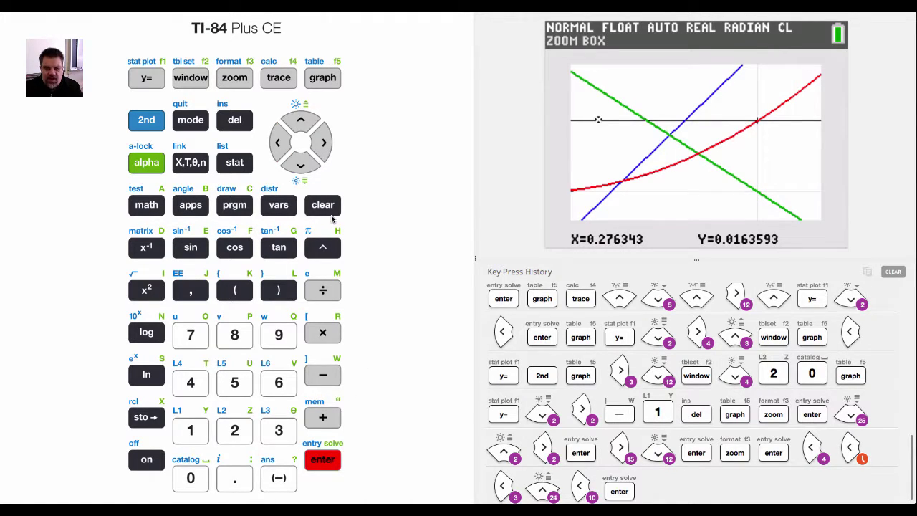
- Stretch the box right and down past the intersection points and apply the tighter zoom
click(324, 147)
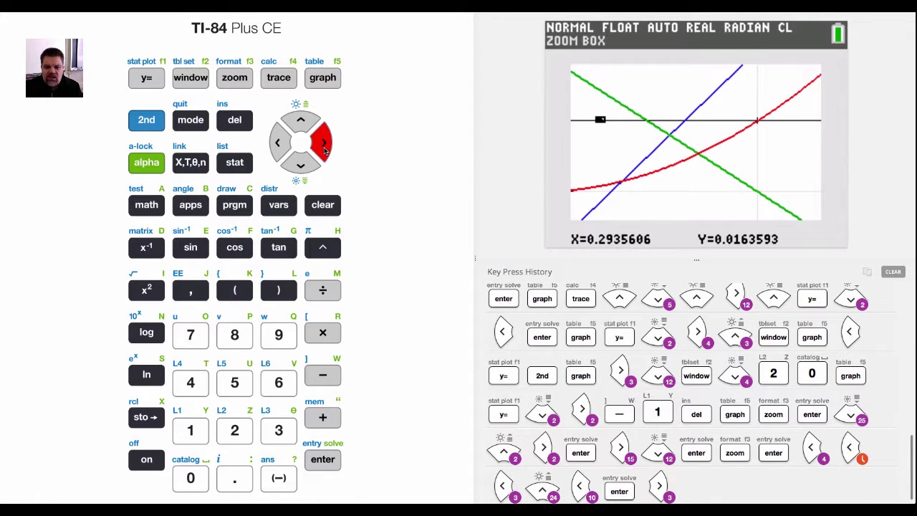
drag(325, 147, 325, 147)
click(326, 147)
click(327, 146)
click(326, 147)
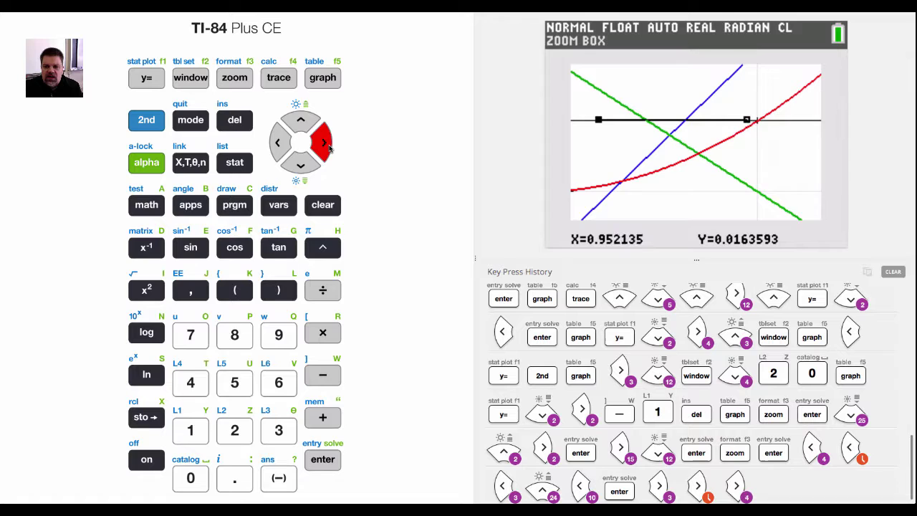
click(327, 147)
click(327, 146)
click(328, 147)
click(280, 147)
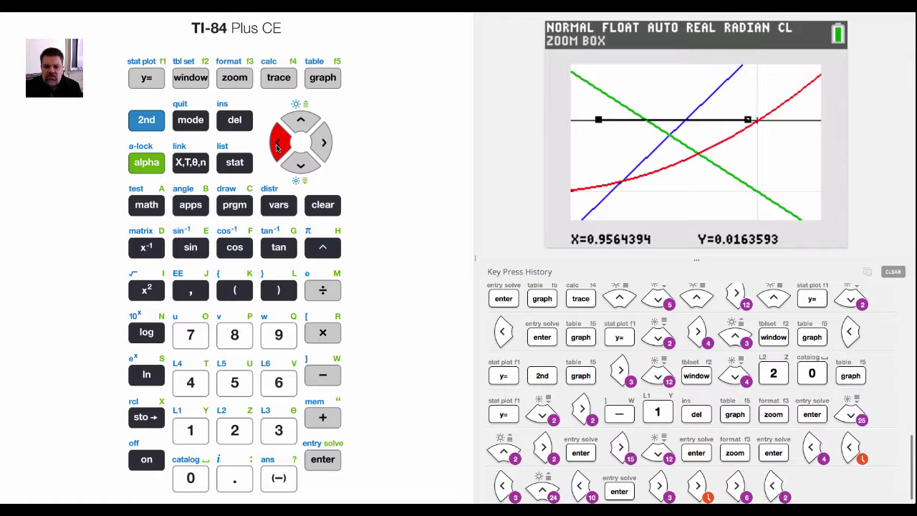
click(279, 147)
click(279, 147)
click(295, 166)
click(295, 167)
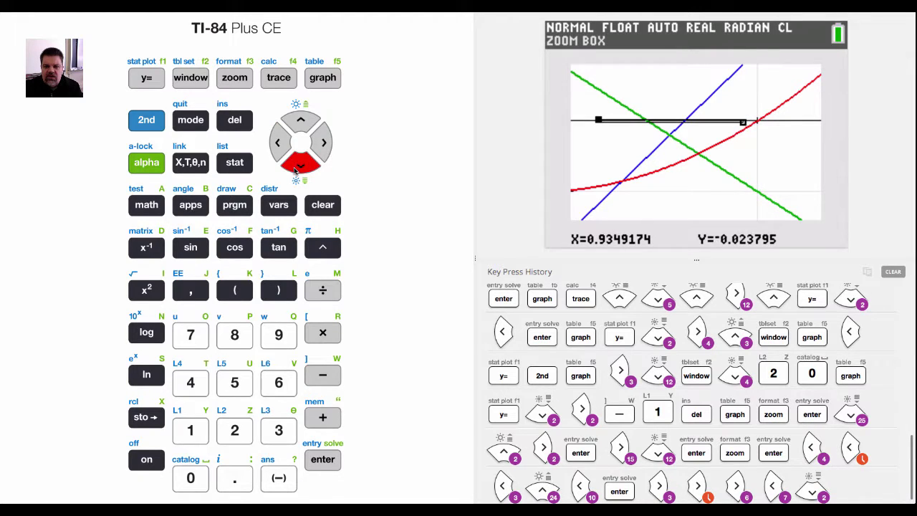
drag(296, 168, 295, 169)
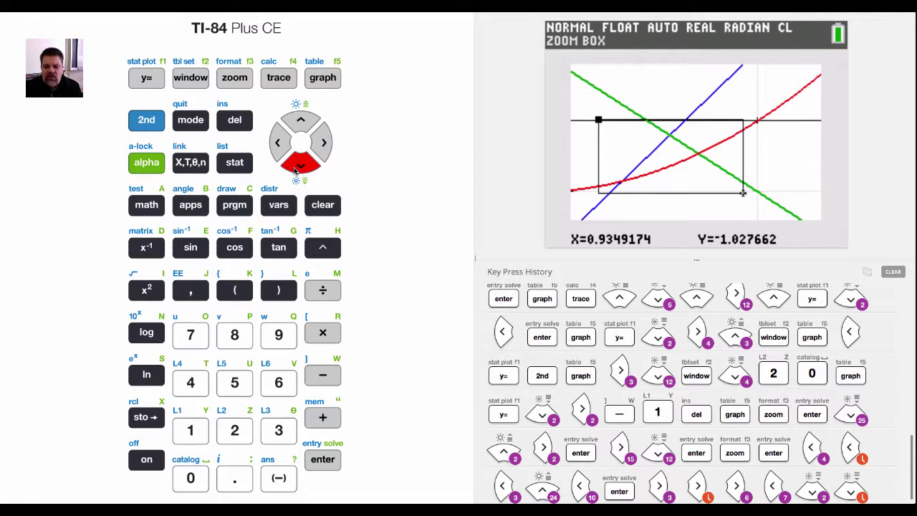
click(319, 460)
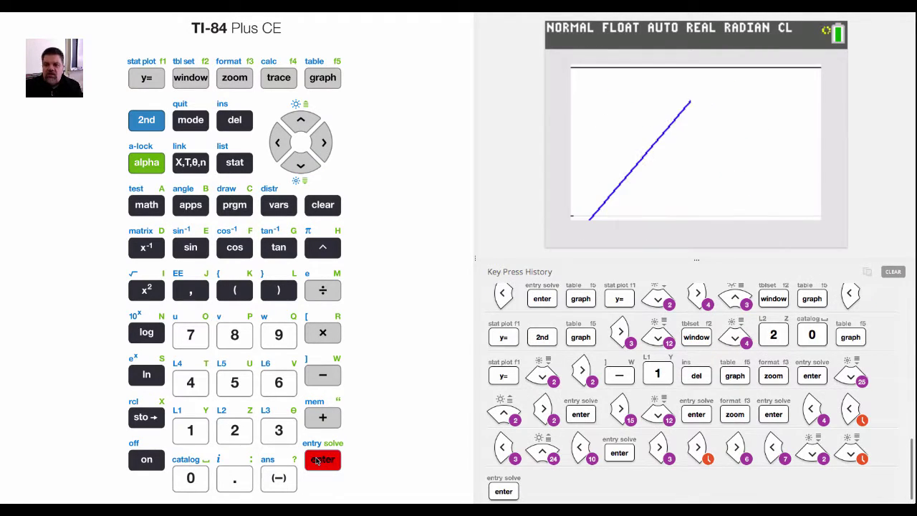